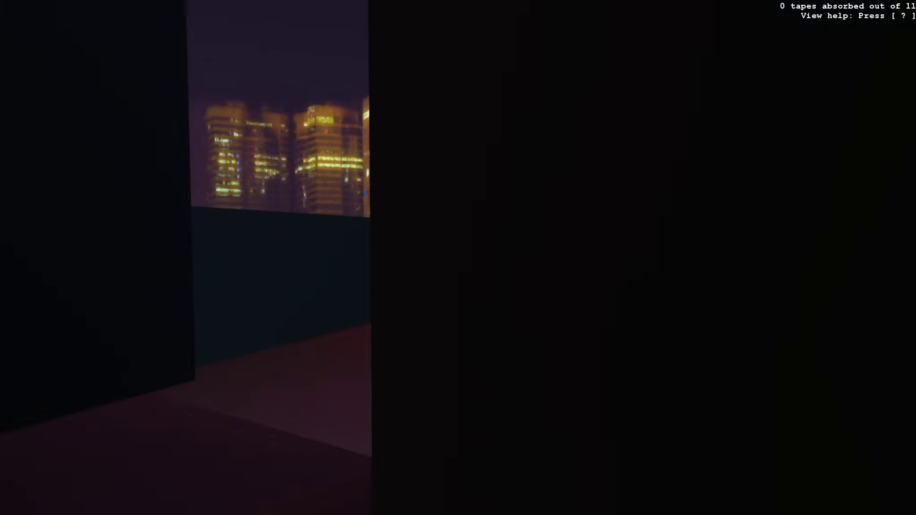
Step: Walk the red-lit rooftop walkway past the seated orange-haired figure and the large cube
{"action": "key", "text": "w"}
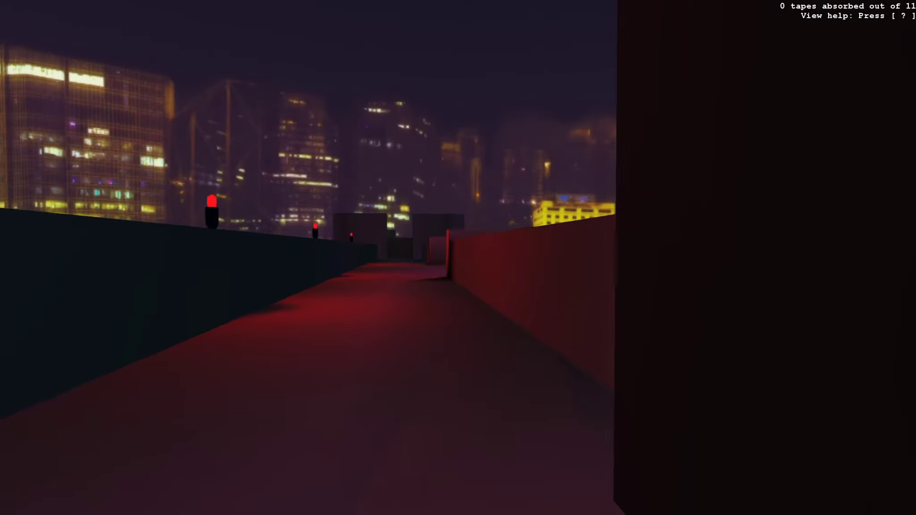
{"action": "key", "text": "w"}
{"action": "key", "text": "w"}
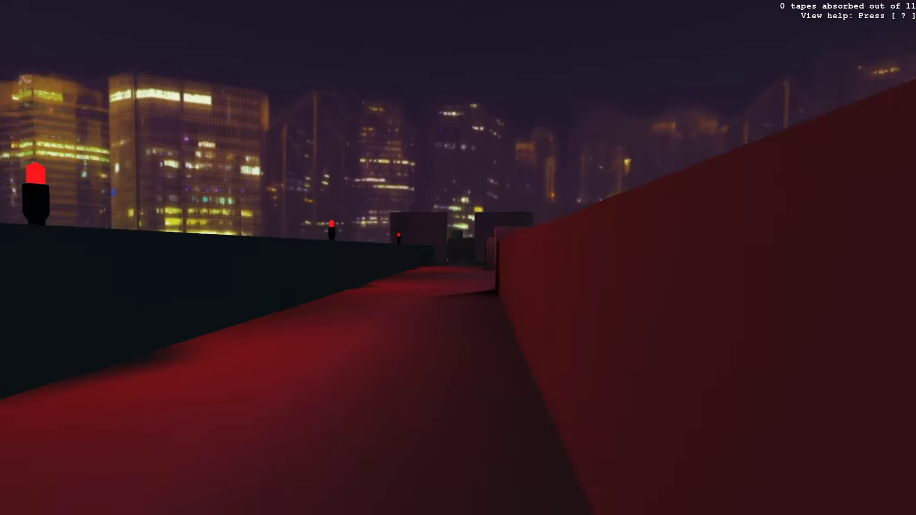
{"action": "key", "text": "w"}
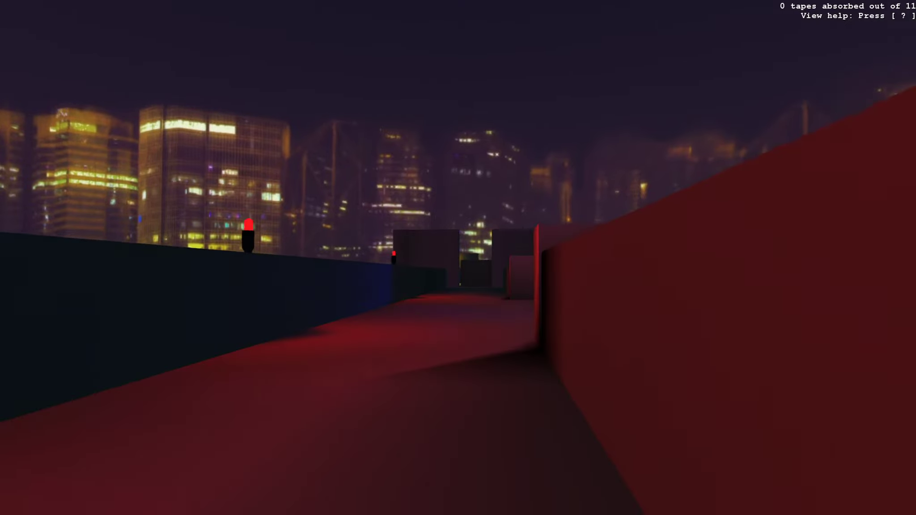
{"action": "key", "text": "w"}
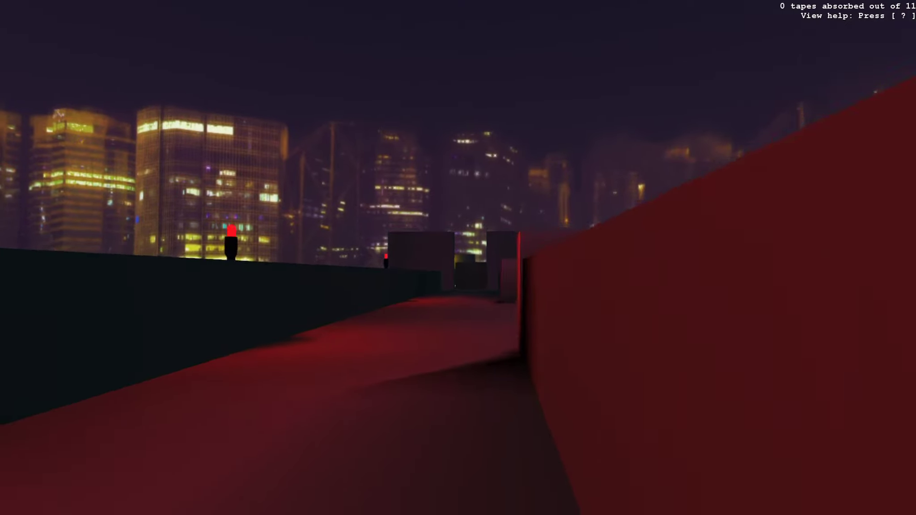
{"action": "key", "text": "w"}
{"action": "key", "text": "w"}
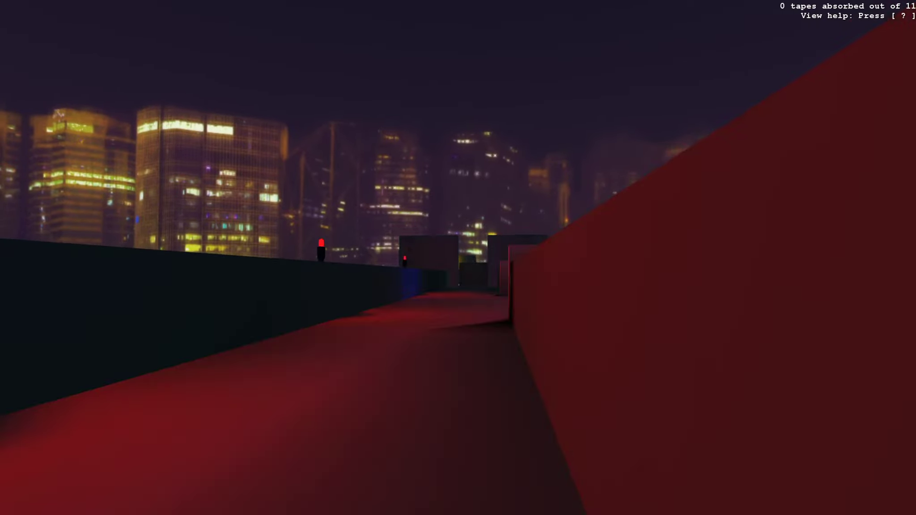
{"action": "key", "text": "w"}
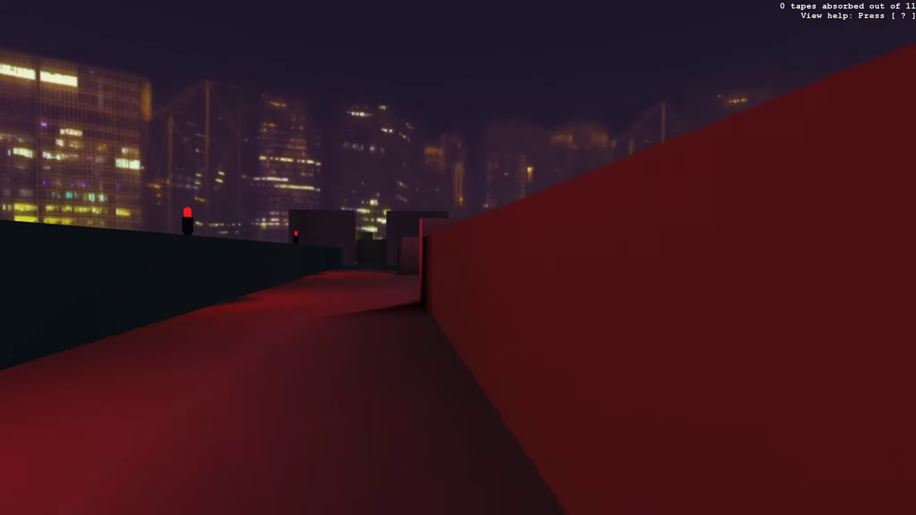
{"action": "key", "text": "w"}
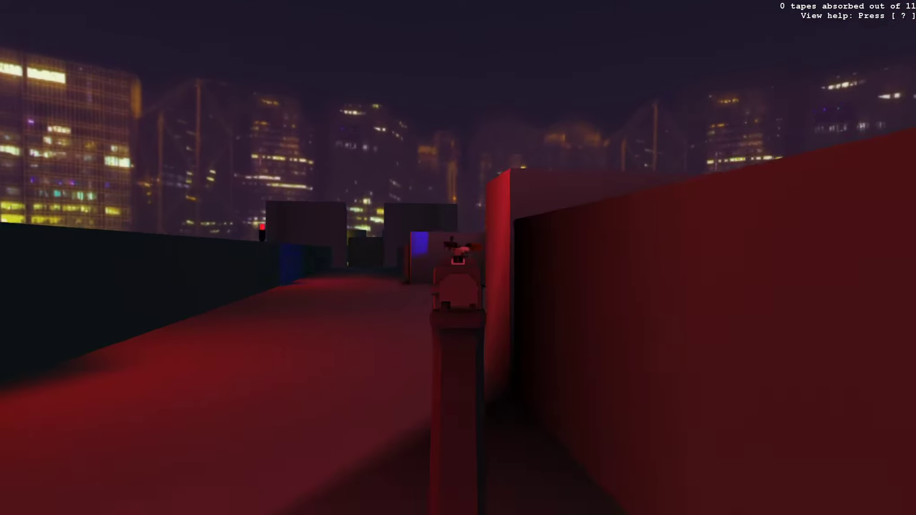
{"action": "key", "text": "w"}
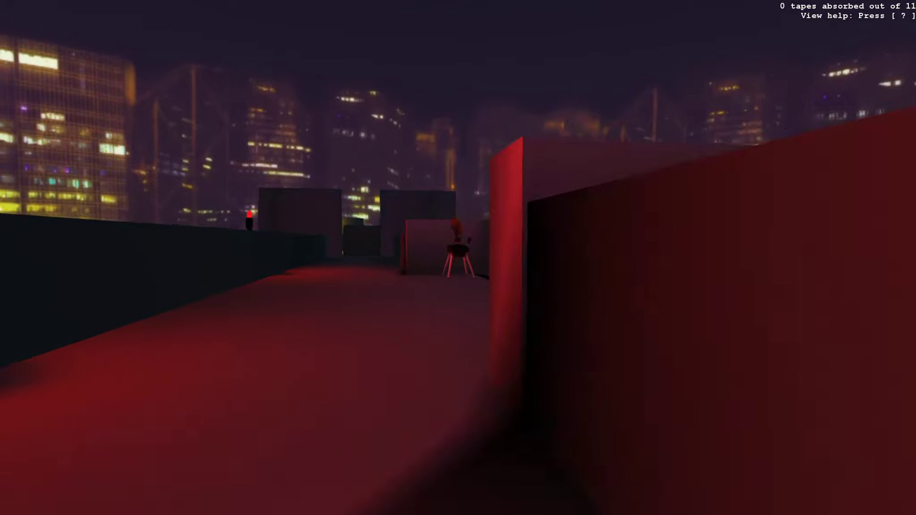
{"action": "key", "text": "w"}
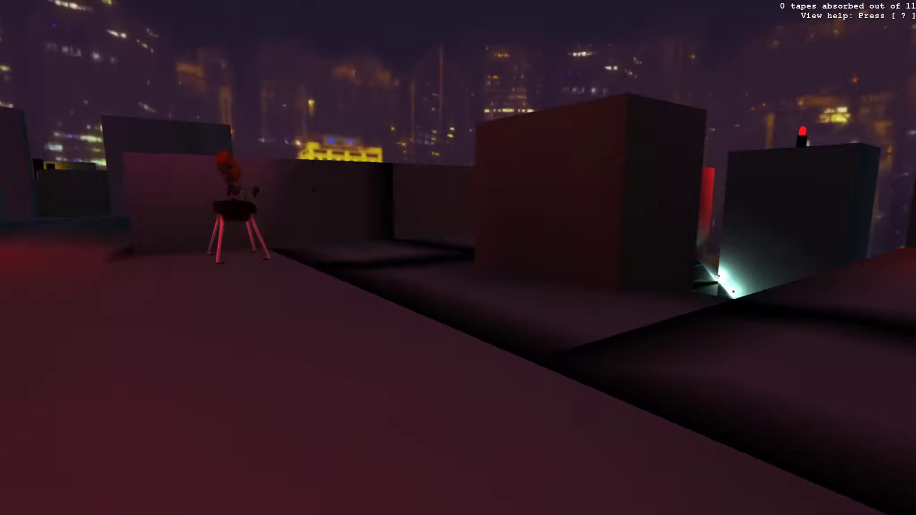
{"action": "key", "text": "w"}
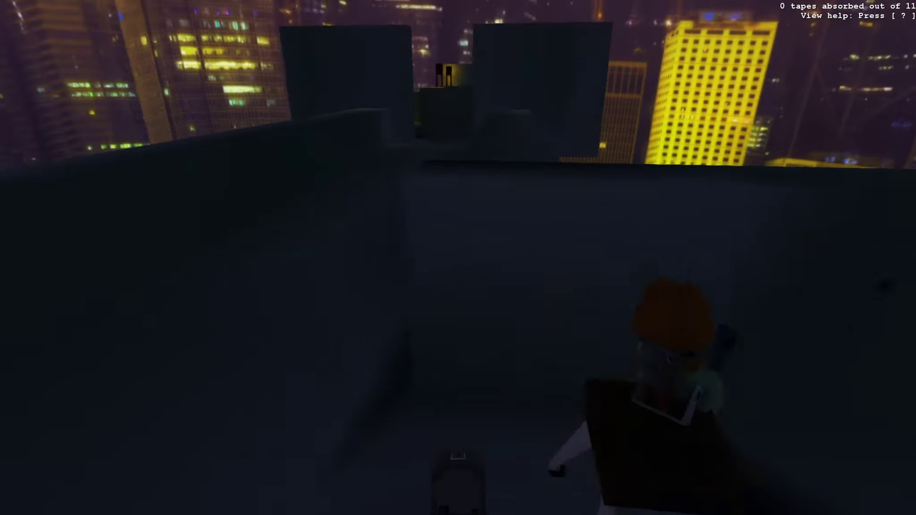
{"action": "key", "text": "w"}
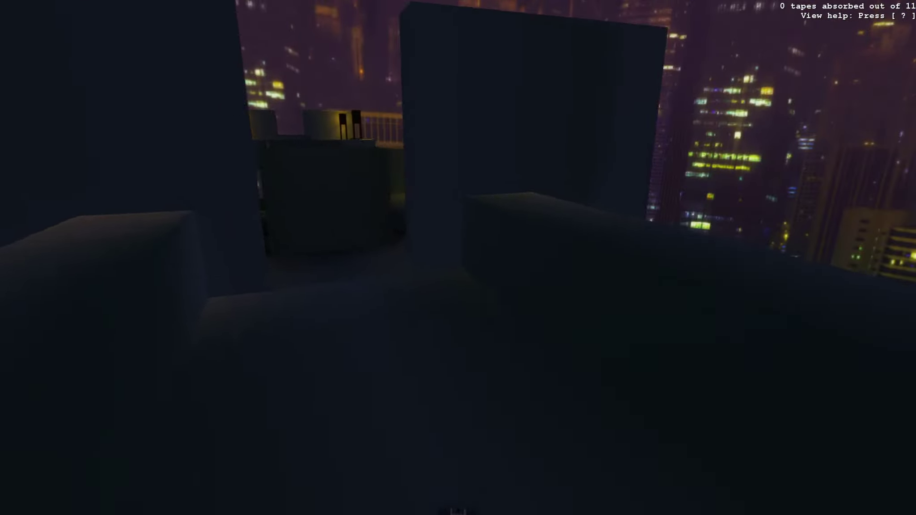
{"action": "key", "text": "w"}
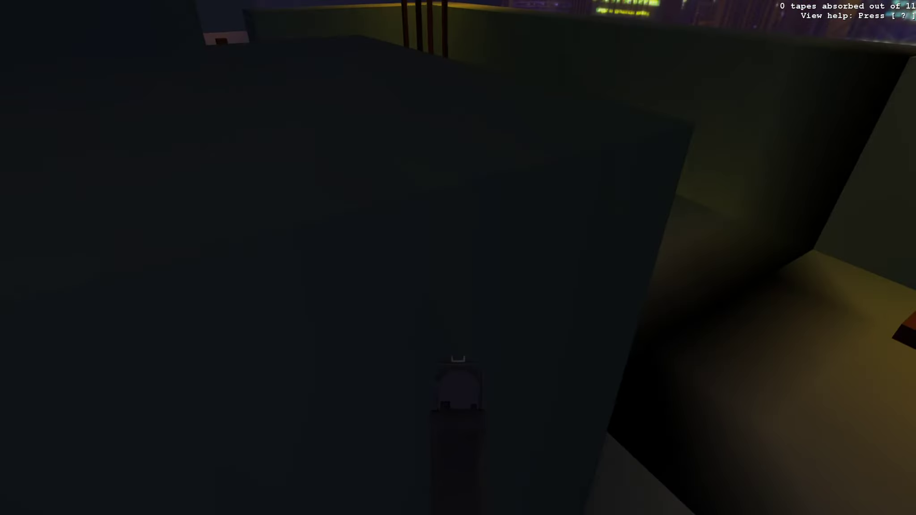
{"action": "key", "text": "w"}
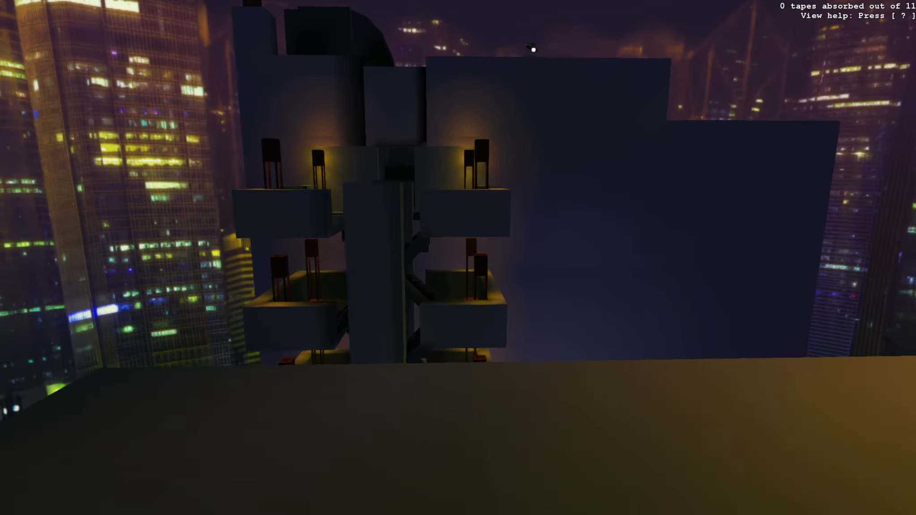
Step: Descend the stairwells past the antenna tower and orange-footed pole toward the lamp-lit room
{"action": "key", "text": "w"}
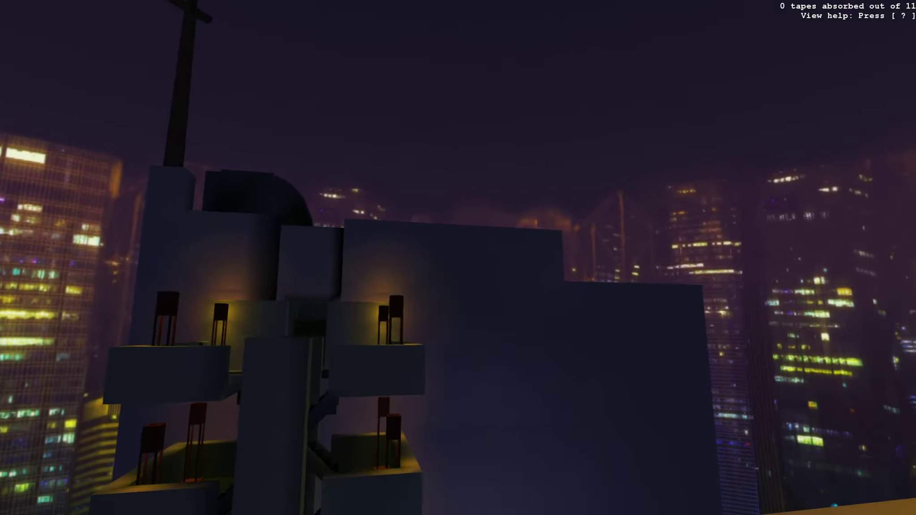
{"action": "key", "text": "w"}
{"action": "key", "text": "w"}
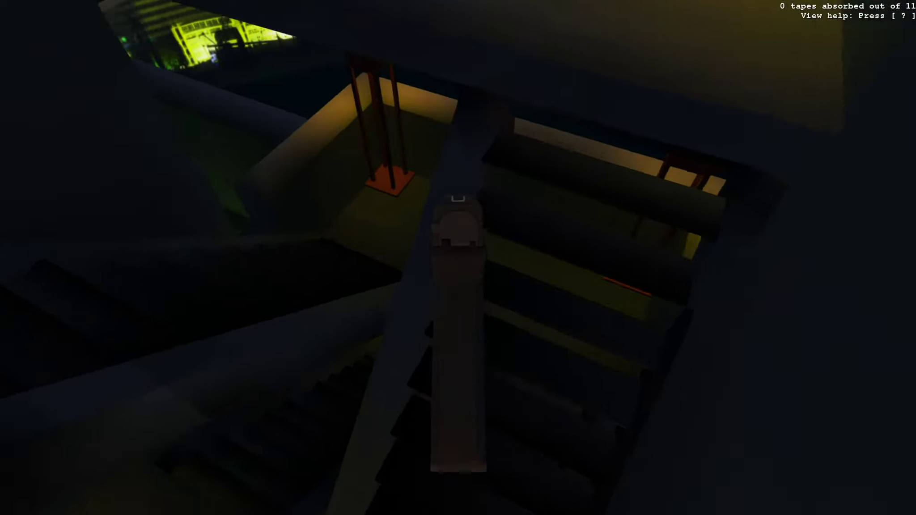
{"action": "key", "text": "w"}
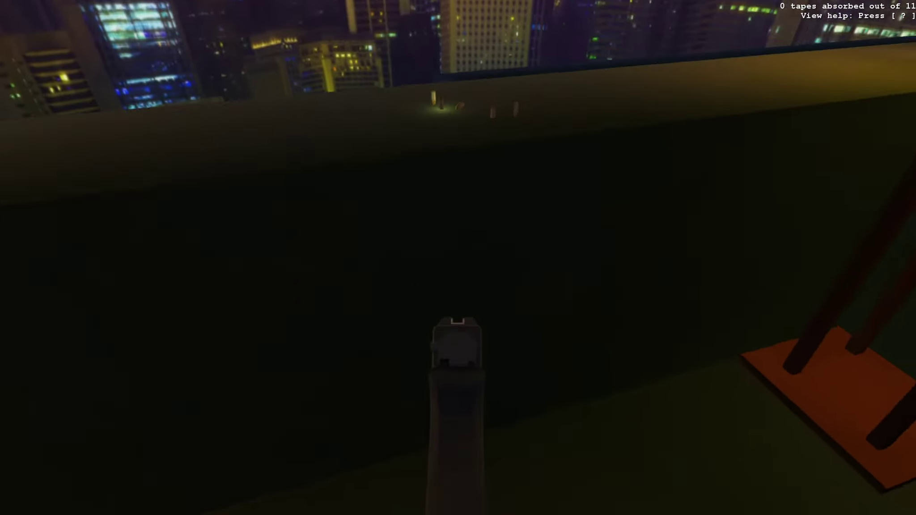
{"action": "key", "text": "w"}
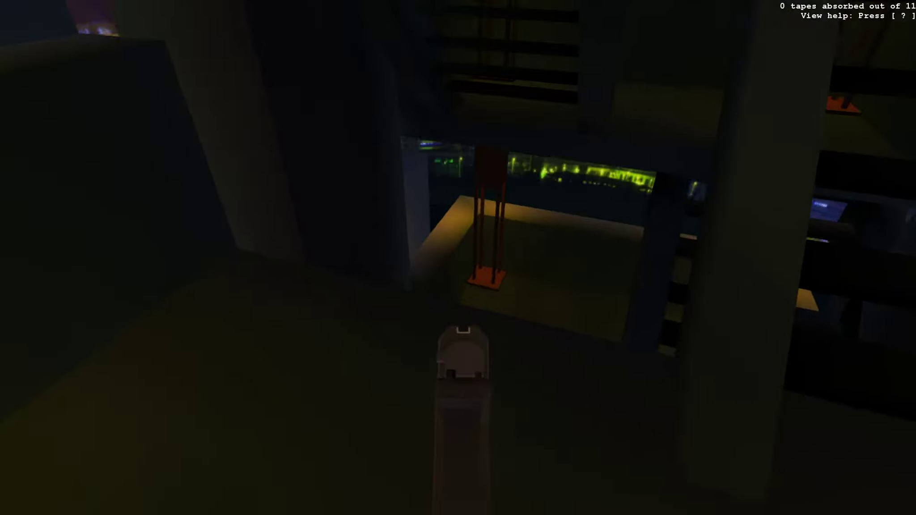
{"action": "key", "text": "w"}
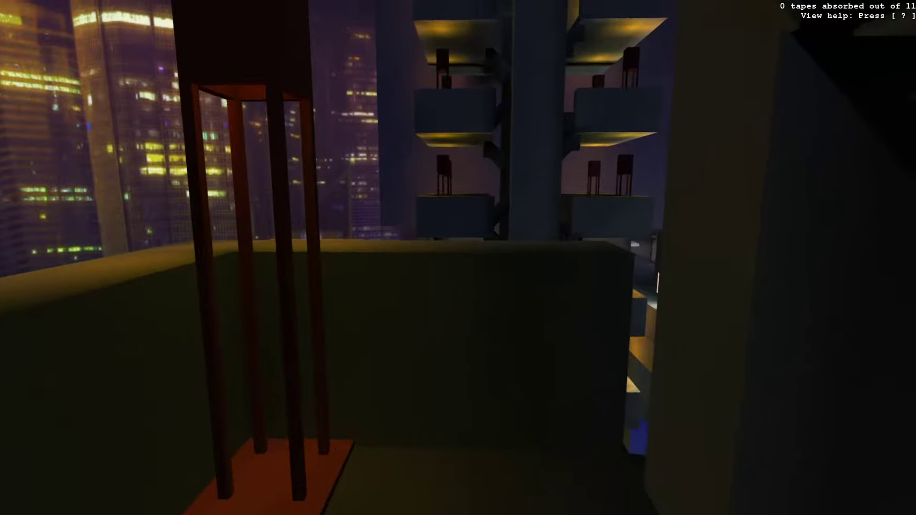
{"action": "key", "text": "w"}
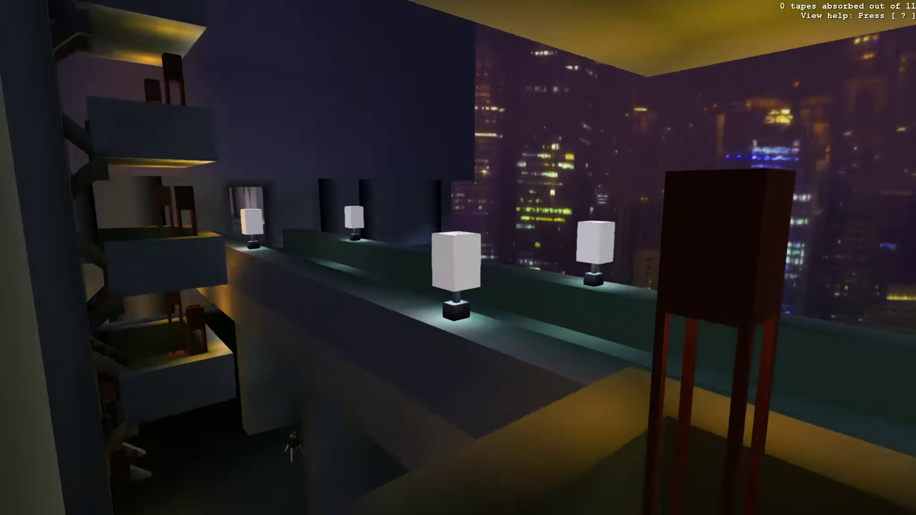
{"action": "key", "text": "w"}
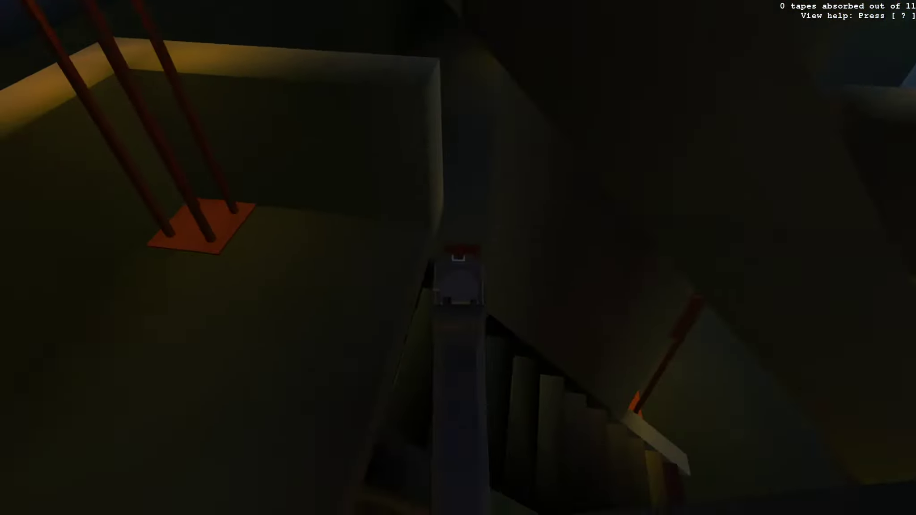
{"action": "key", "text": "w"}
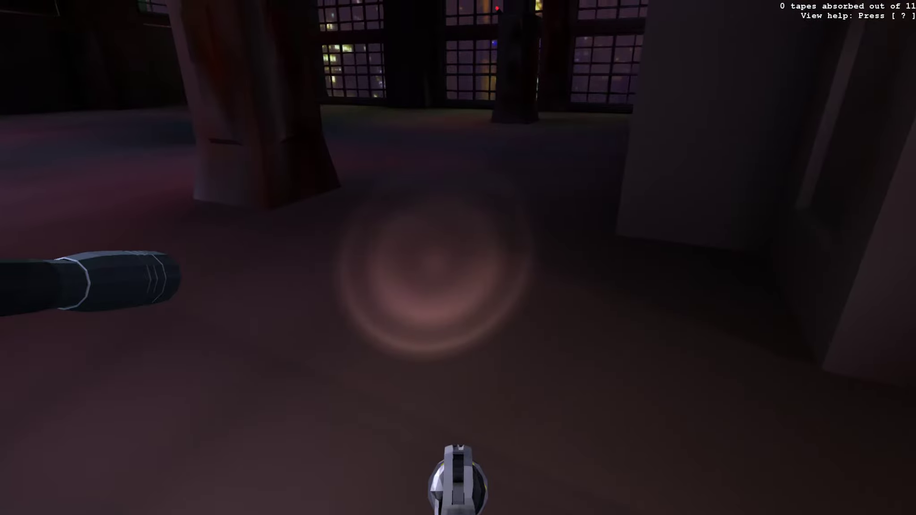
Step: Aim the revolver down its sights several times while exploring the dark windowed room
{"action": "right_click", "coordinate": [458, 258]}
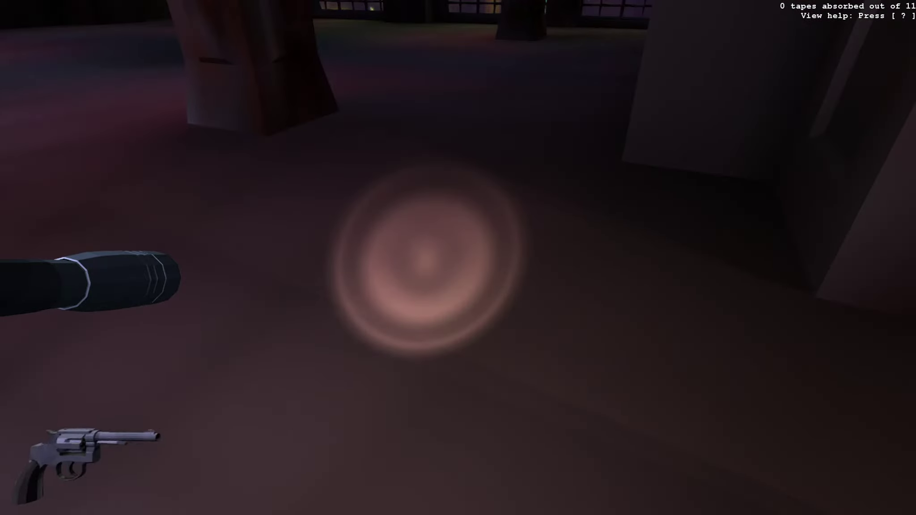
{"action": "right_click", "coordinate": [458, 258]}
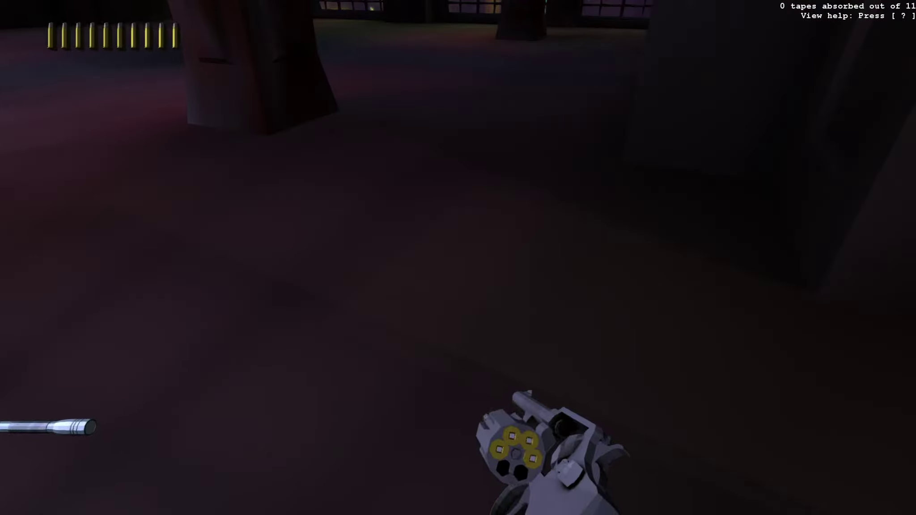
{"action": "right_click", "coordinate": [459, 258]}
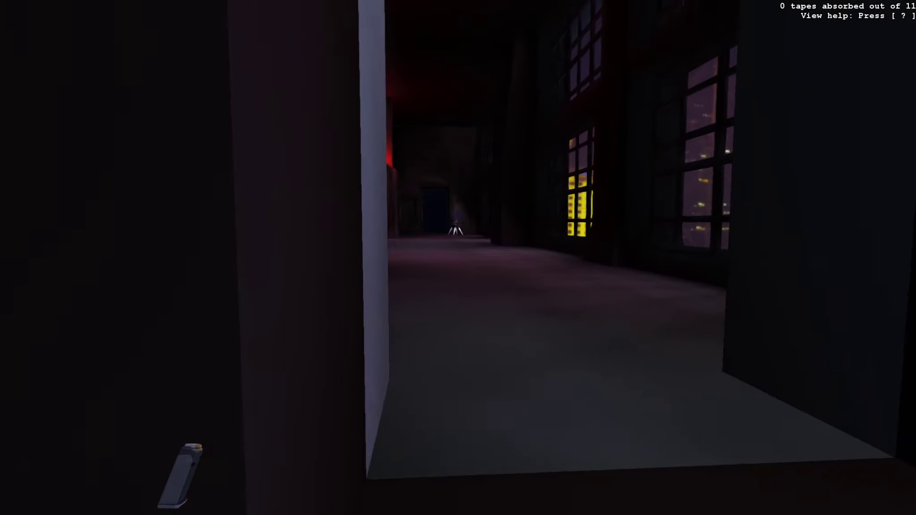
Step: Aim and fire the pistol through the red-lit halls, then walk onto the outdoor walkway
{"action": "right_click", "coordinate": [458, 258]}
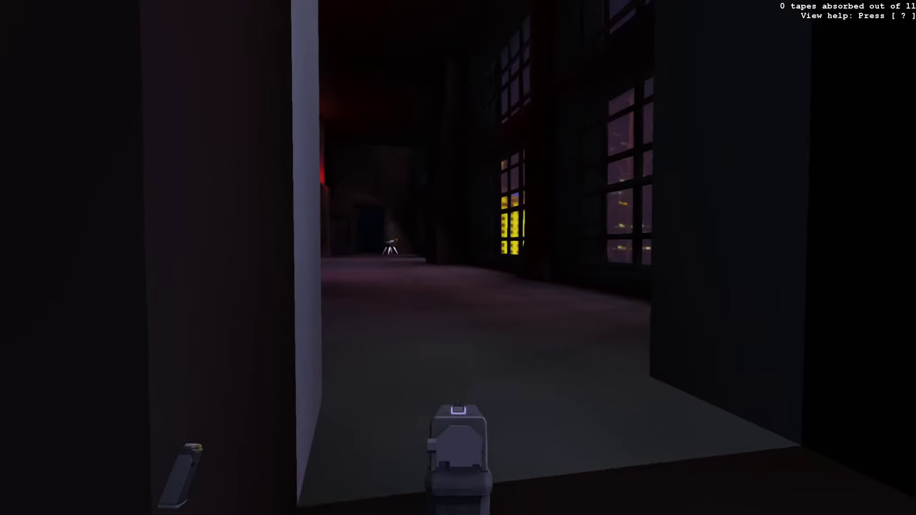
{"action": "right_click", "coordinate": [458, 258]}
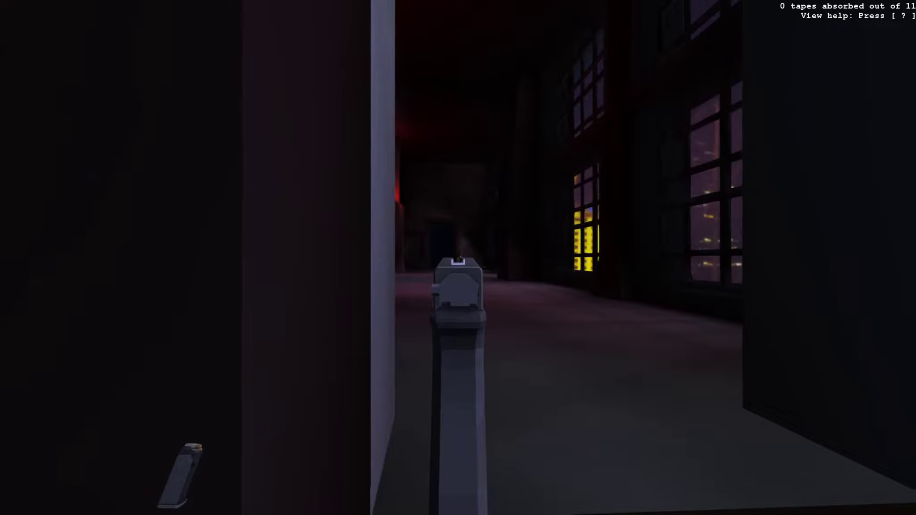
{"action": "right_click", "coordinate": [458, 257]}
{"action": "right_click", "coordinate": [459, 258]}
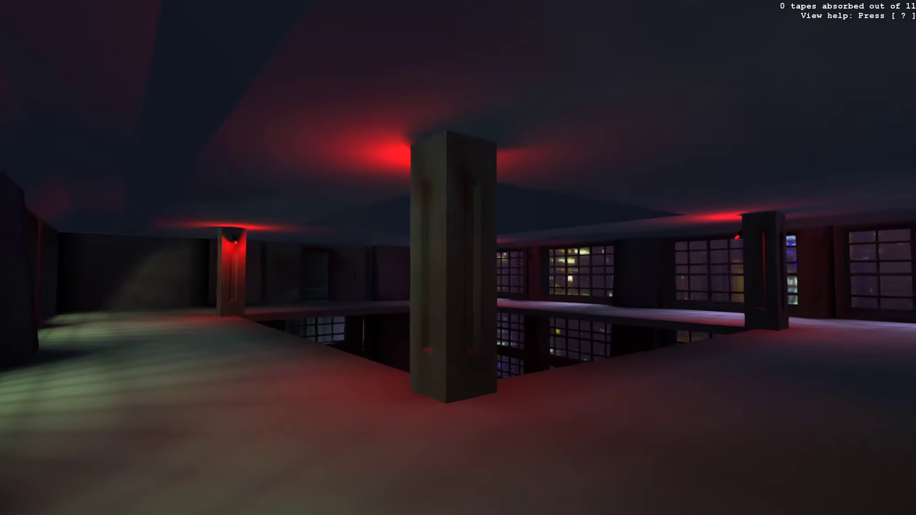
{"action": "left_click", "coordinate": [458, 257]}
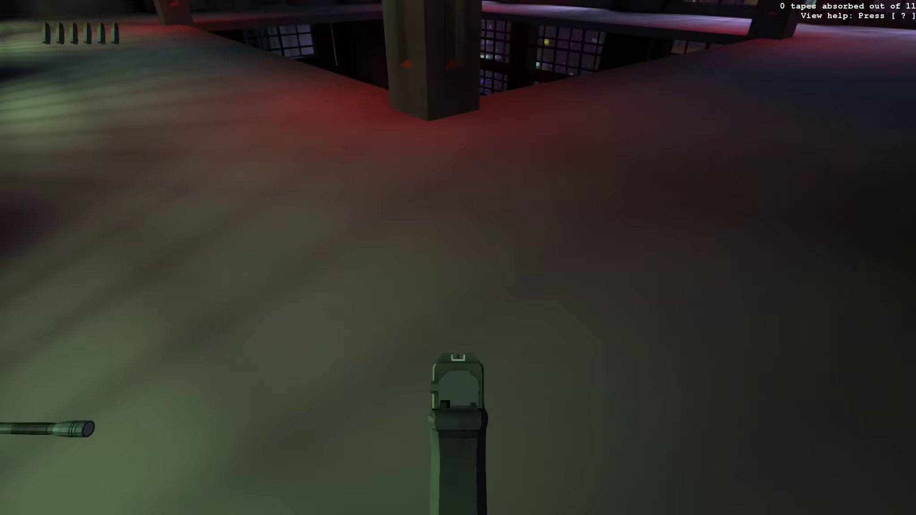
{"action": "right_click", "coordinate": [458, 257]}
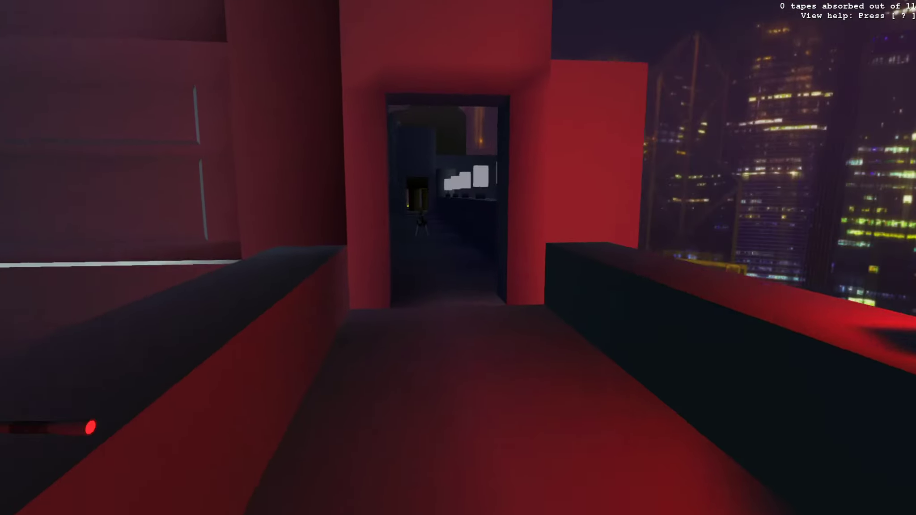
{"action": "key", "text": "w"}
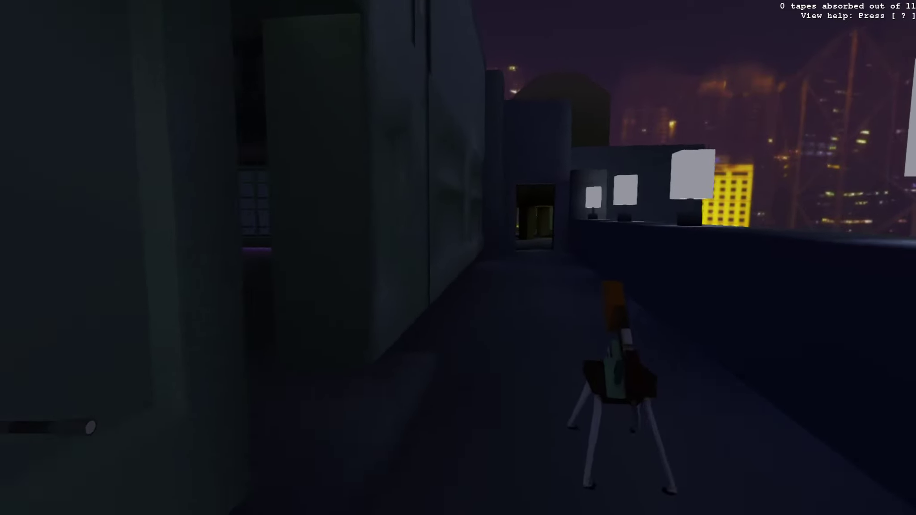
Step: Walk past the dining table into the kitchen, then back into the dark room
{"action": "key", "text": "w"}
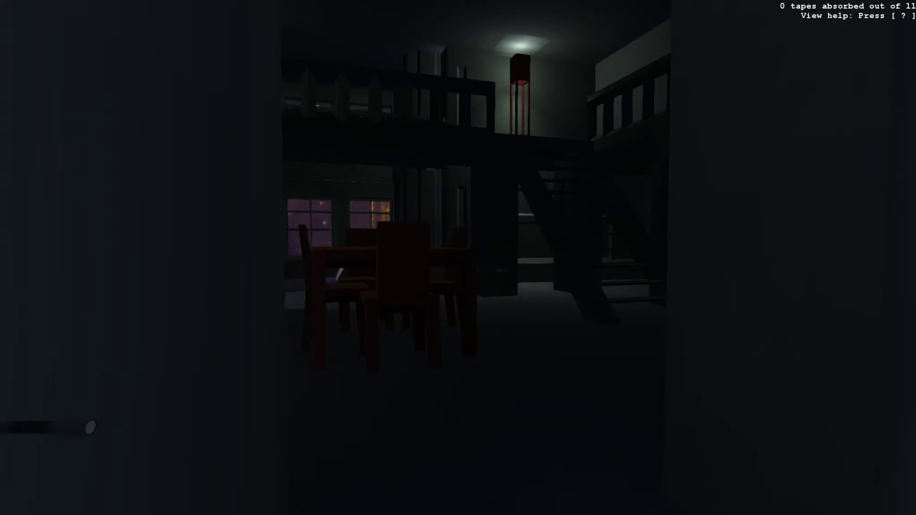
{"action": "key", "text": "w"}
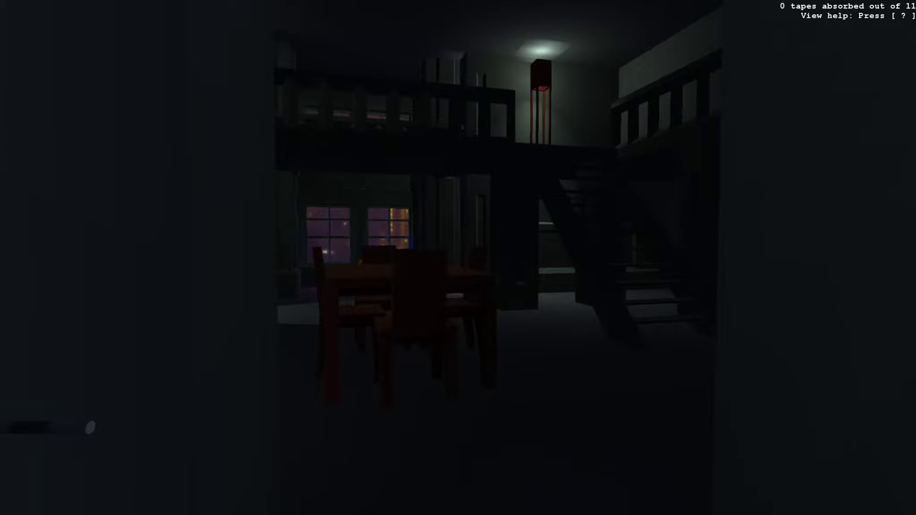
{"action": "key", "text": "w"}
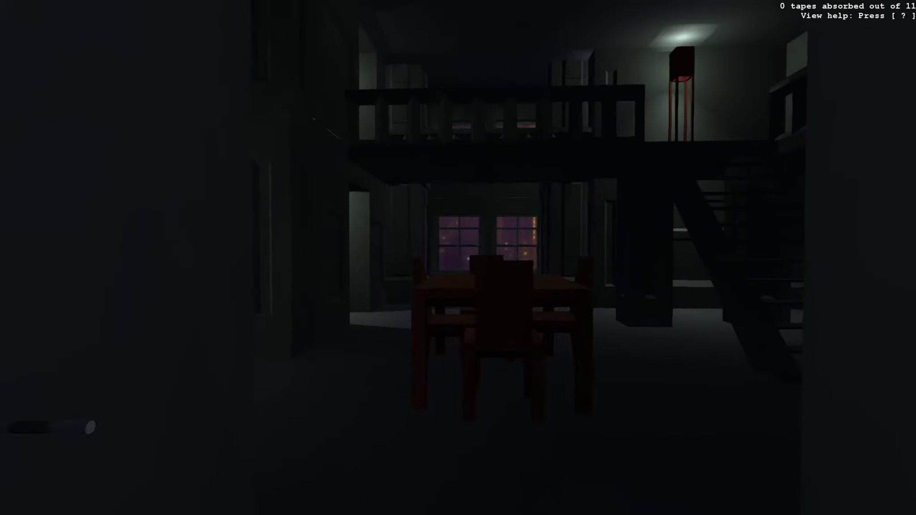
{"action": "key", "text": "w"}
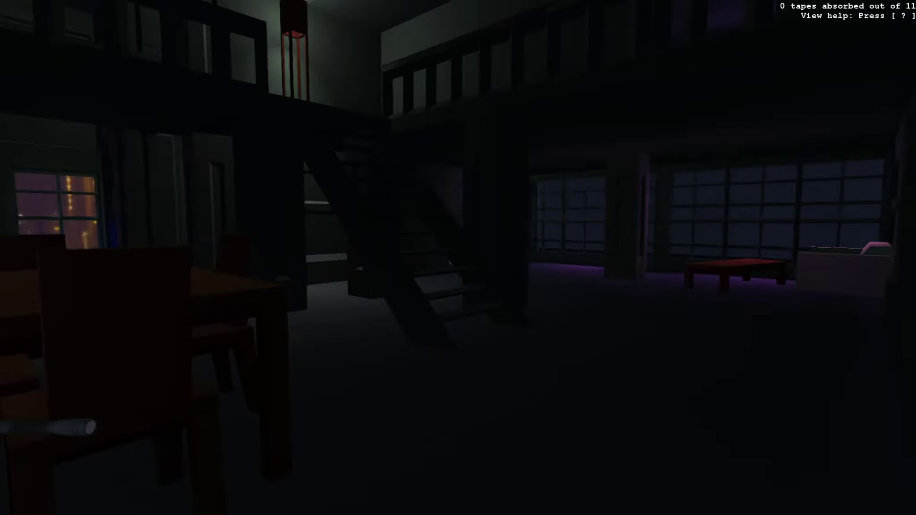
{"action": "key", "text": "w"}
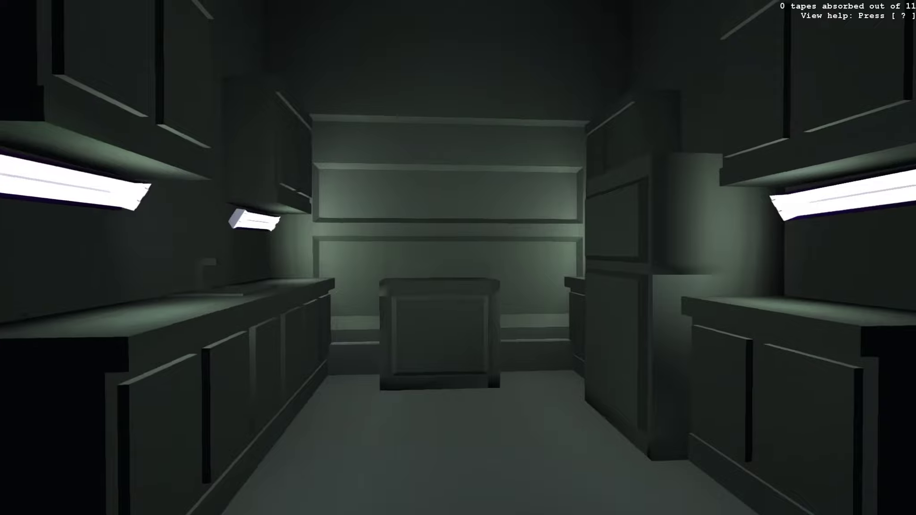
{"action": "key", "text": "w"}
{"action": "key", "text": "w"}
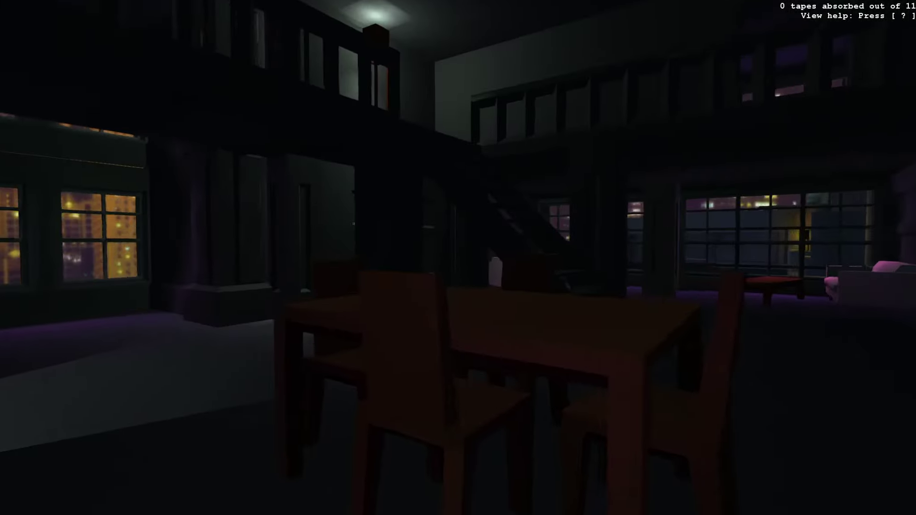
{"action": "key", "text": "w"}
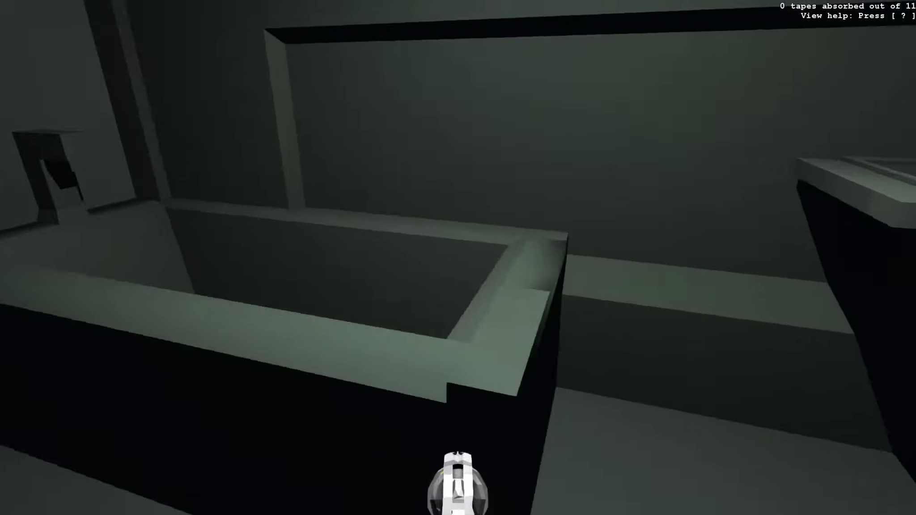
Step: Draw the revolver and walk the hallway, checking the bathroom and bathtub
{"action": "key", "text": "1"}
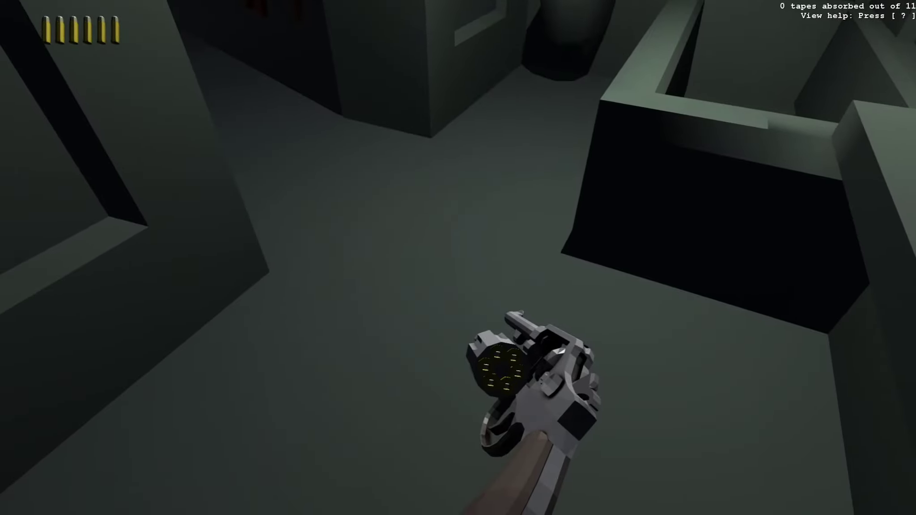
{"action": "key", "text": "w"}
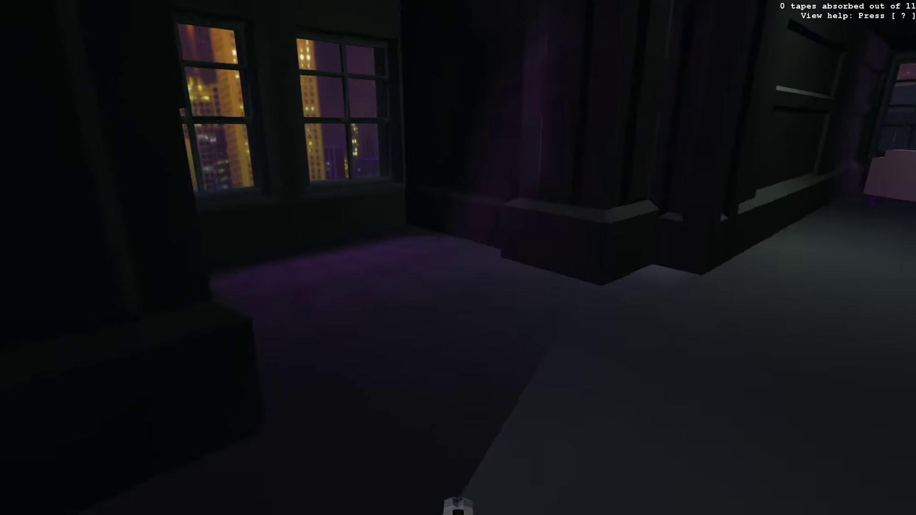
{"action": "key", "text": "w"}
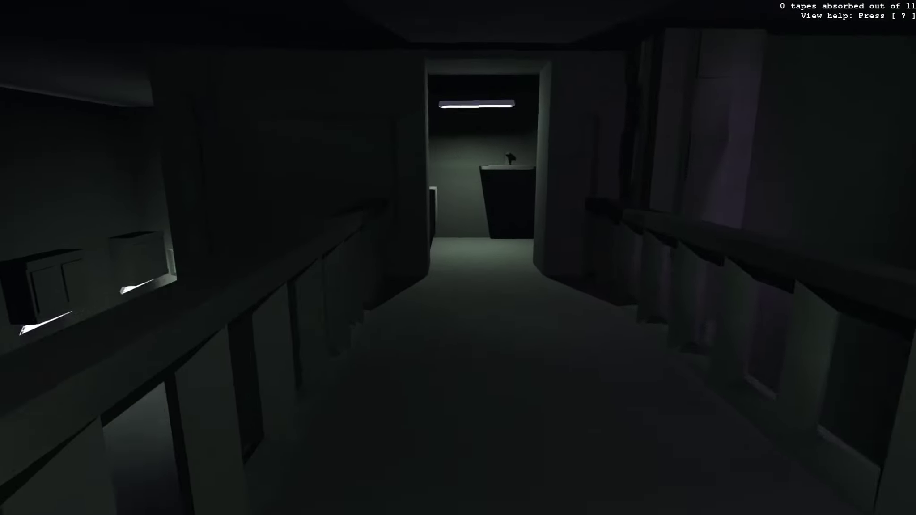
{"action": "key", "text": "w"}
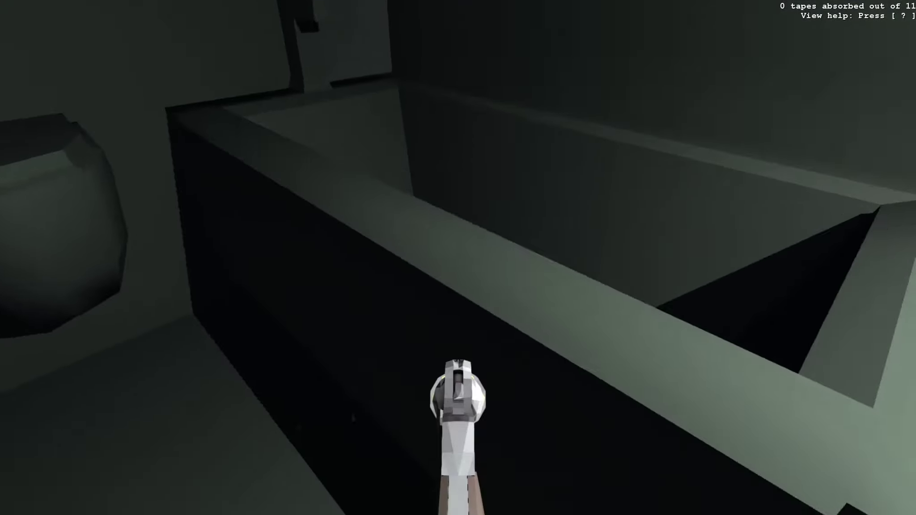
{"action": "key", "text": "w"}
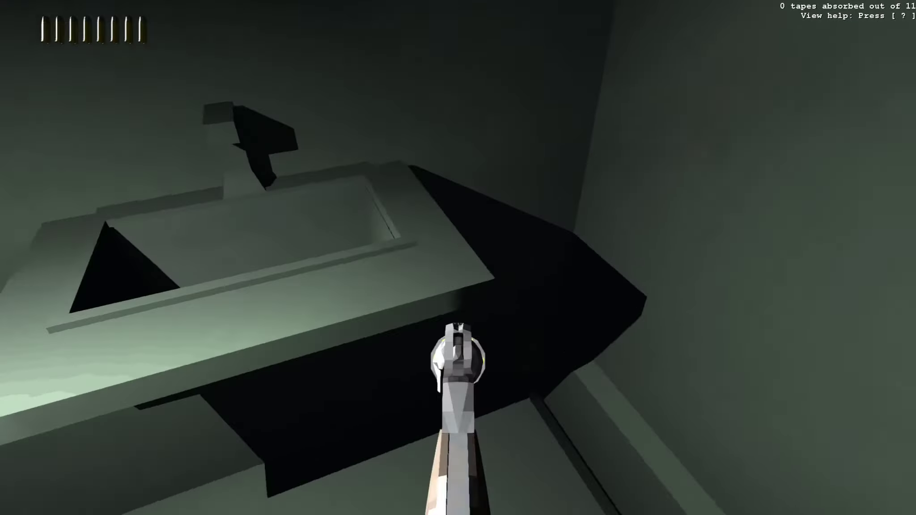
Step: Enter the purple-lit bedroom, circle the bed to the side table, and check remaining rounds
{"action": "key", "text": "w"}
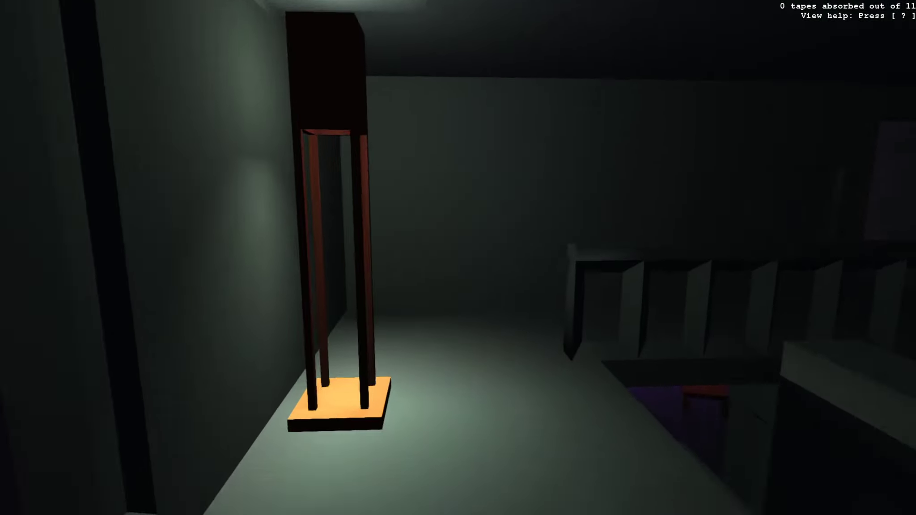
{"action": "key", "text": "w"}
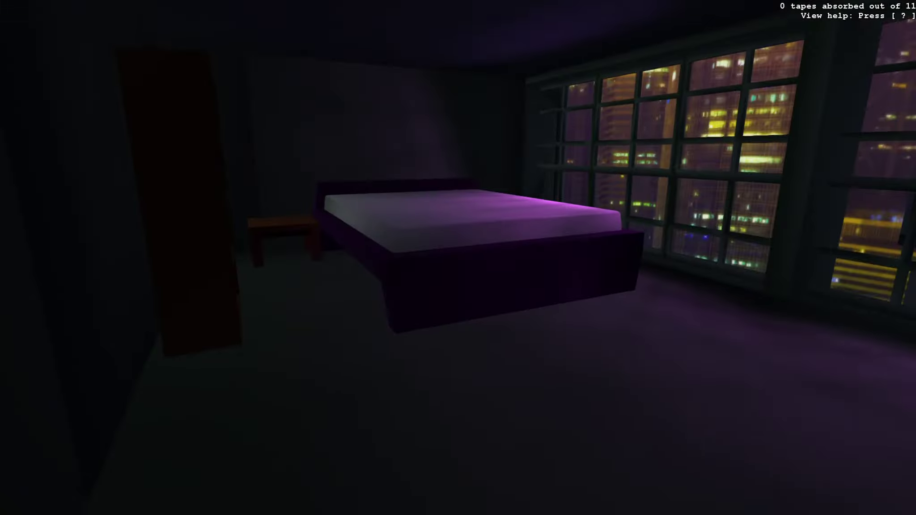
{"action": "key", "text": "w"}
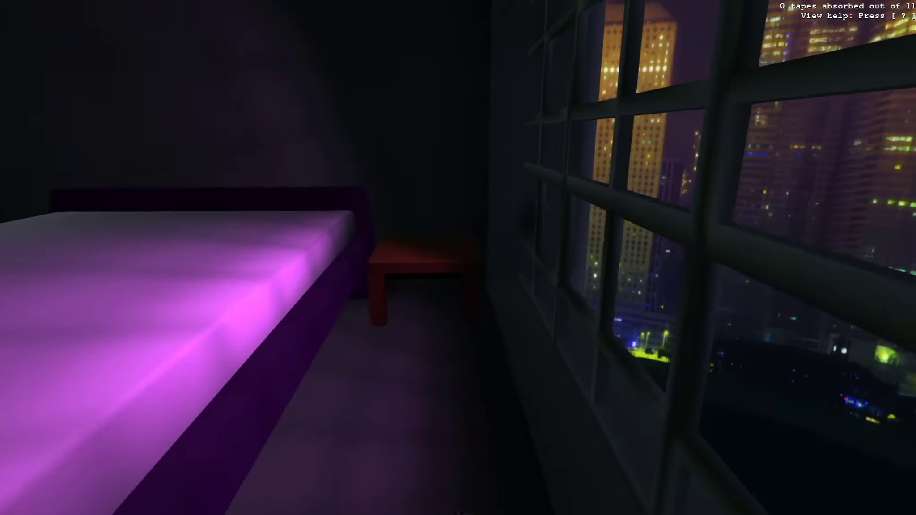
{"action": "key", "text": "w"}
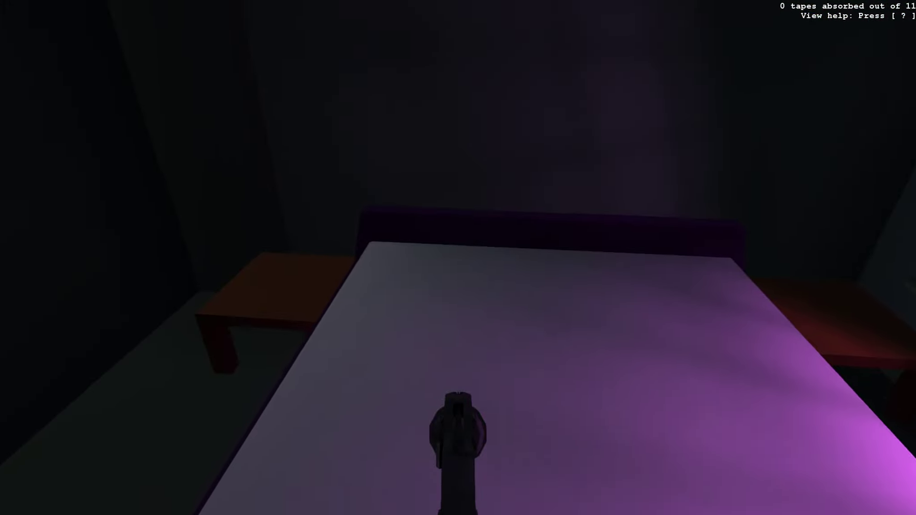
{"action": "key", "text": "w"}
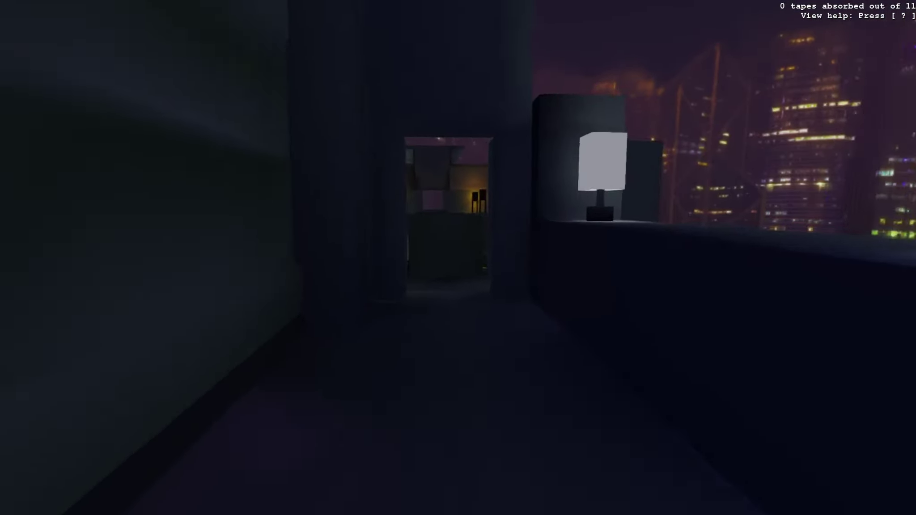
Step: Leave the bedroom and descend the stairwells via the orange-post rooftop to the lamp-lit floor
{"action": "key", "text": "w"}
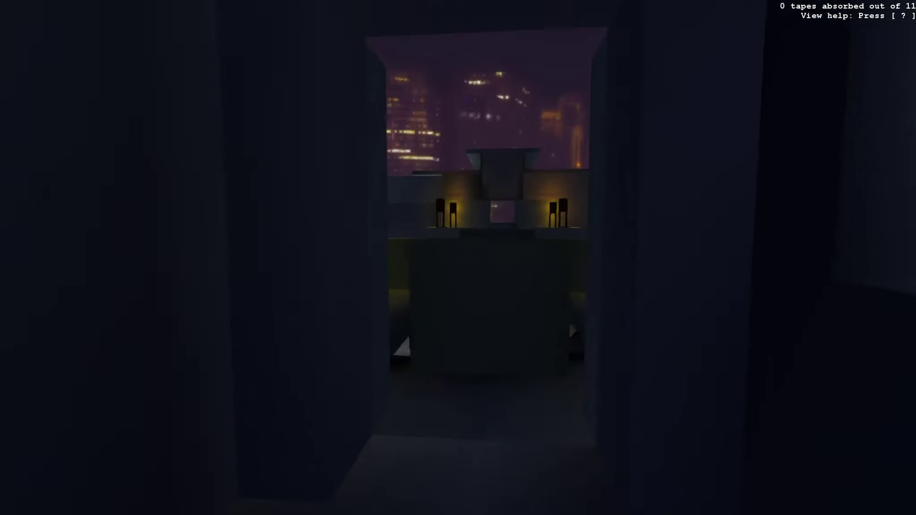
{"action": "key", "text": "w"}
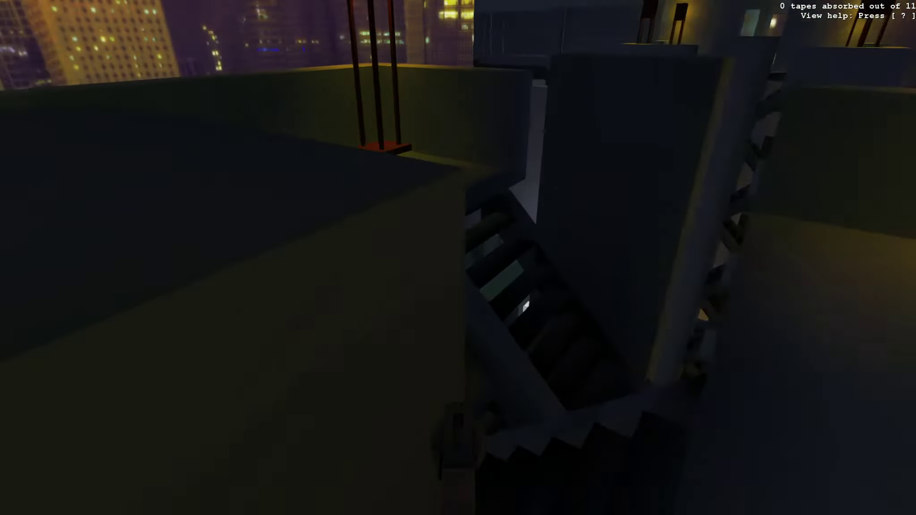
{"action": "key", "text": "w"}
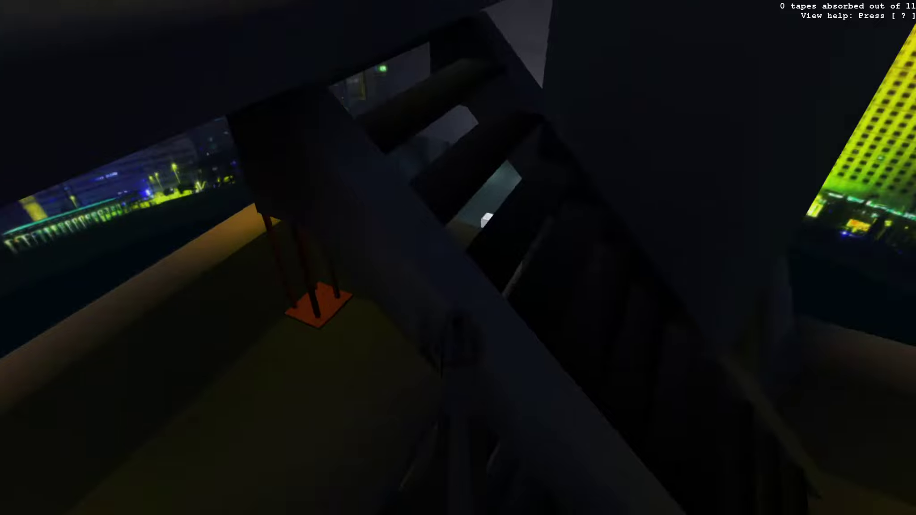
{"action": "key", "text": "w"}
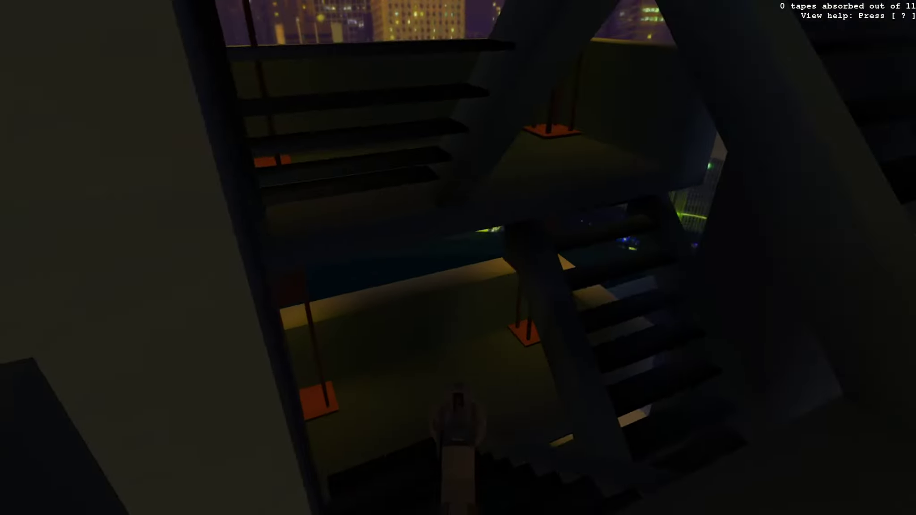
{"action": "key", "text": "w"}
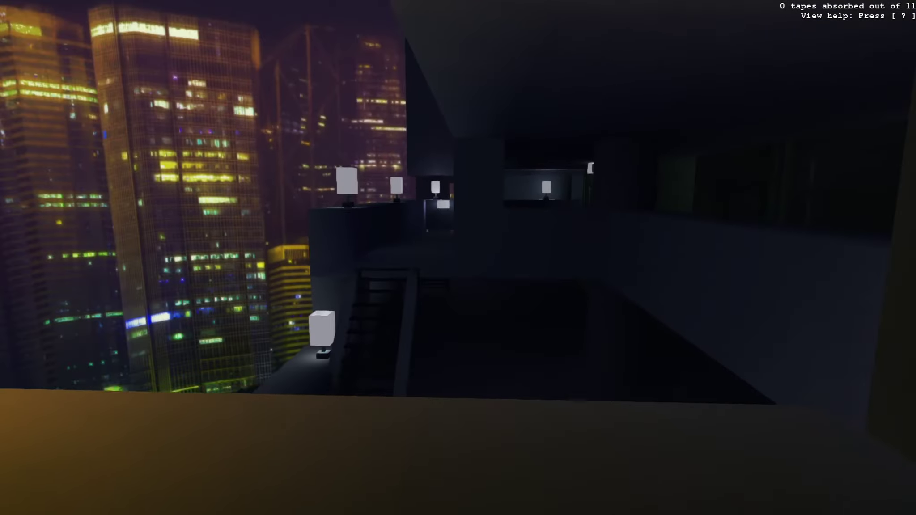
{"action": "key", "text": "w"}
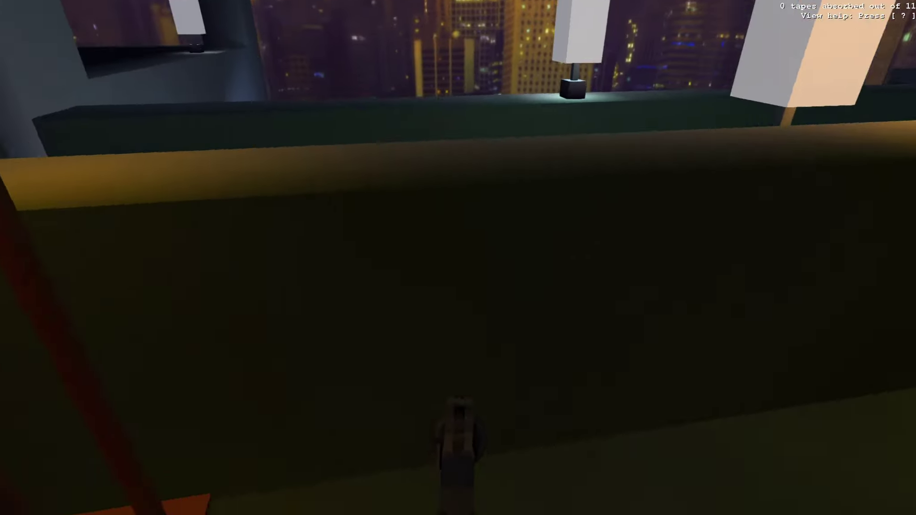
{"action": "key", "text": "w"}
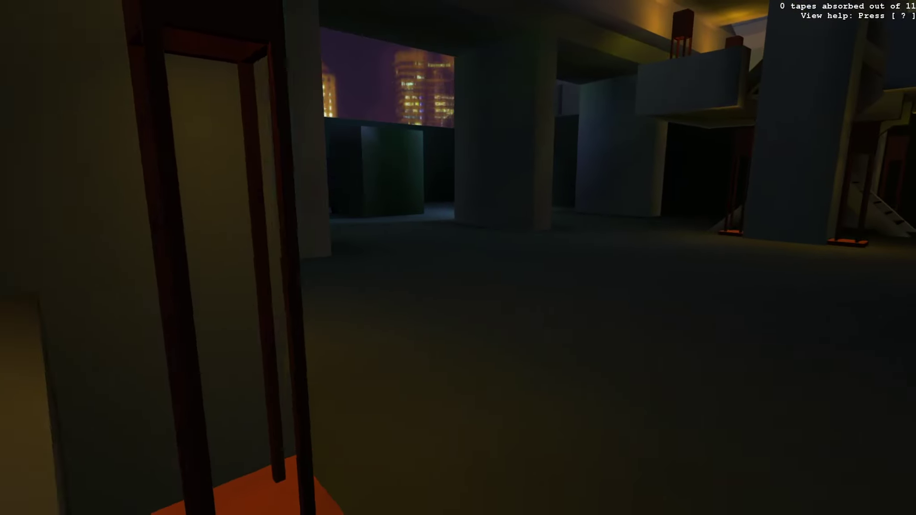
Step: Cross the hall into the green blocks and shoot the tripod turret with the revolver
{"action": "key", "text": "w"}
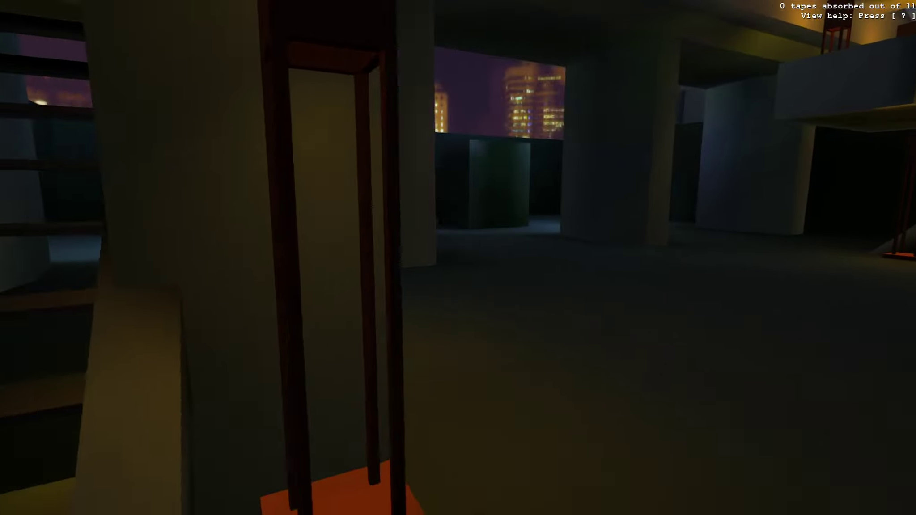
{"action": "key", "text": "w"}
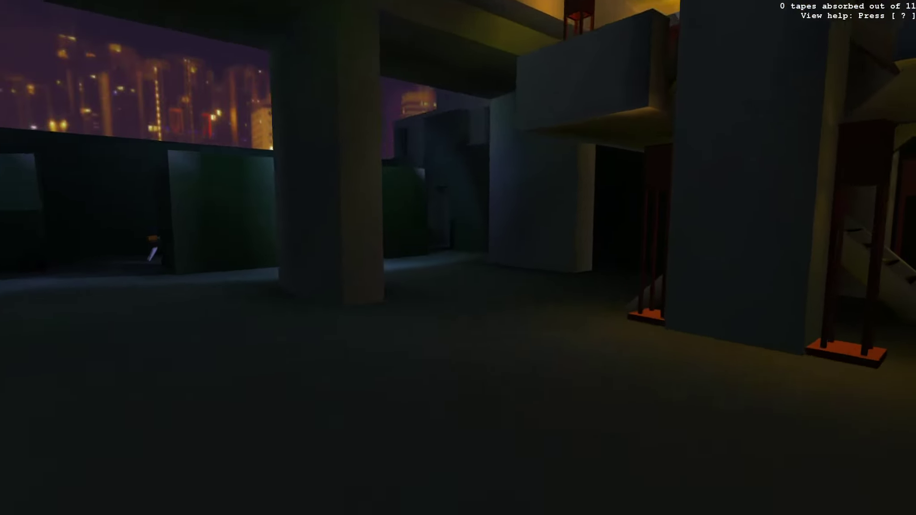
{"action": "key", "text": "w"}
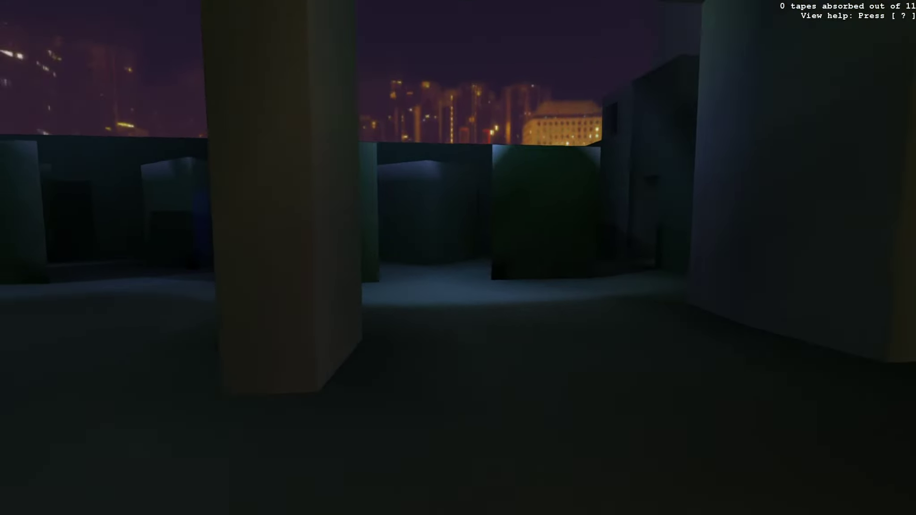
{"action": "key", "text": "w"}
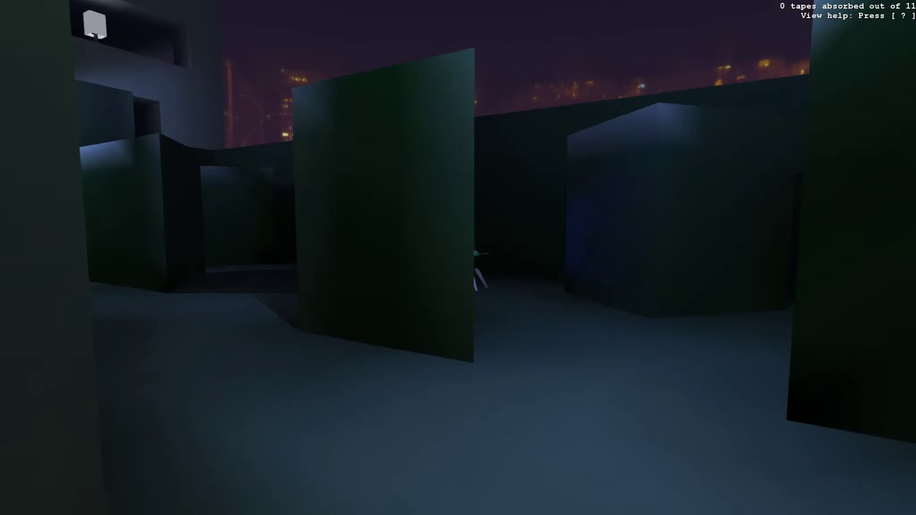
{"action": "key", "text": "w"}
{"action": "right_click", "coordinate": [459, 257]}
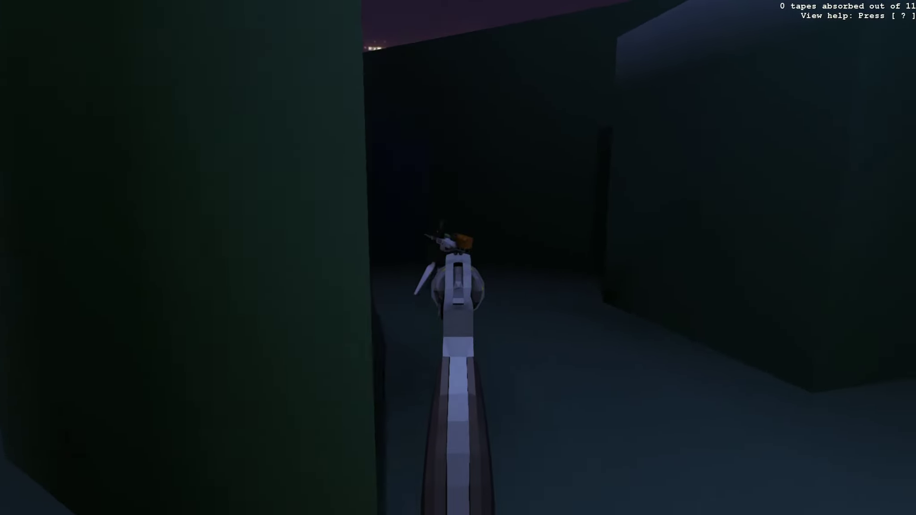
{"action": "left_click", "coordinate": [458, 258]}
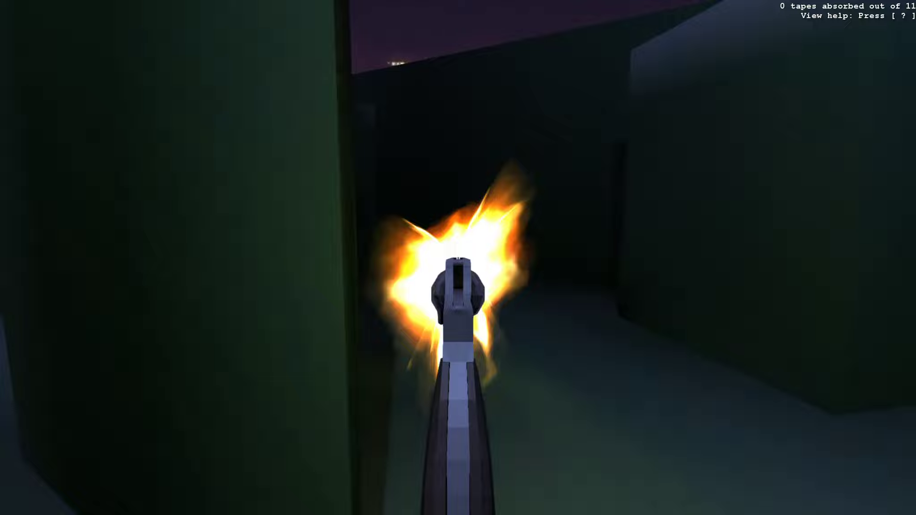
{"action": "key", "text": "w"}
{"action": "key", "text": "w"}
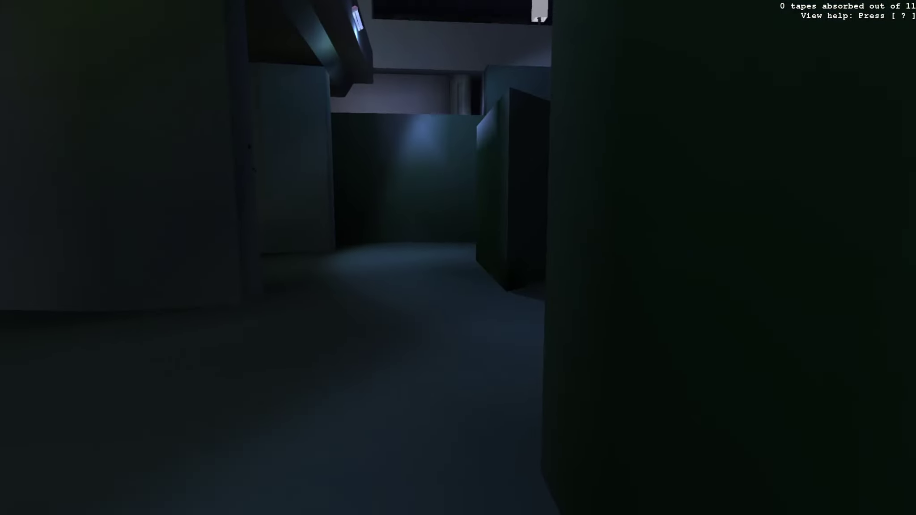
{"action": "right_click", "coordinate": [459, 258]}
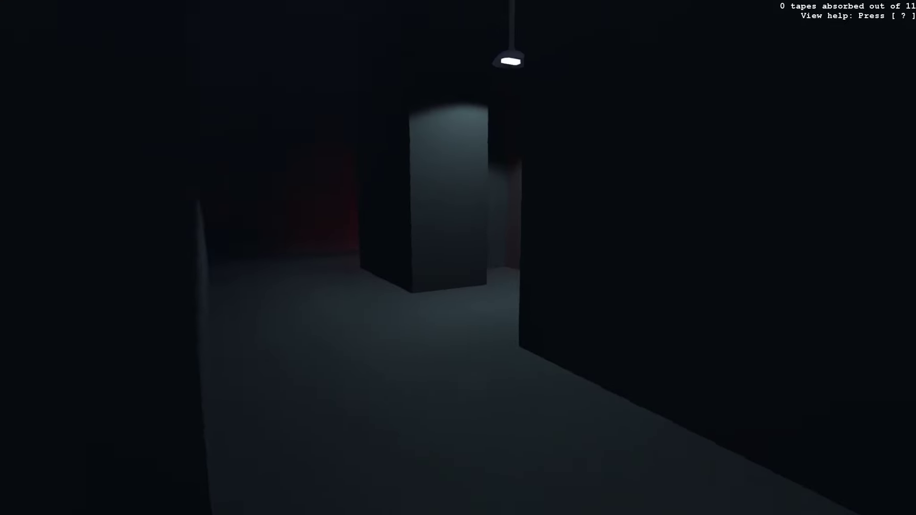
Step: Advance down the dark pillared corridor and shoot the turret
{"action": "key", "text": "w"}
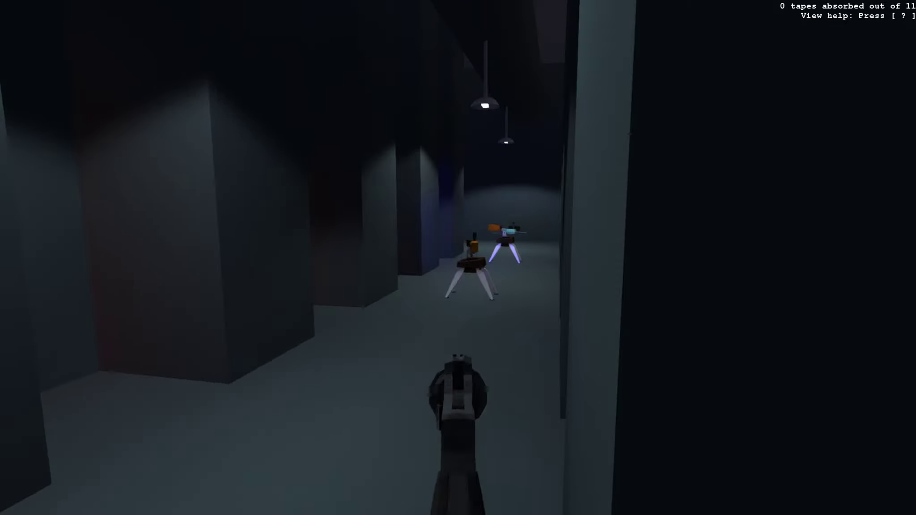
{"action": "left_click", "coordinate": [458, 258]}
{"action": "key", "text": "w"}
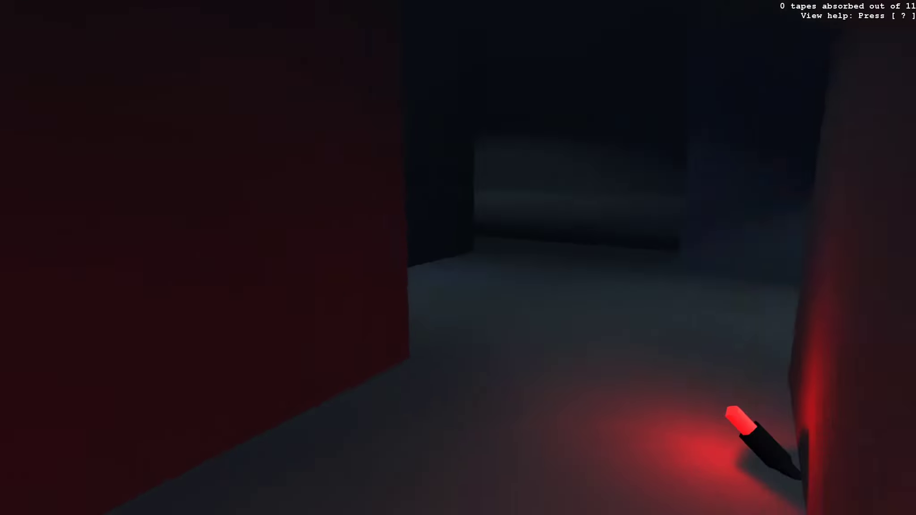
Step: Round the left corner, reload the revolver, and walk into the lit corridor
{"action": "key", "text": "w"}
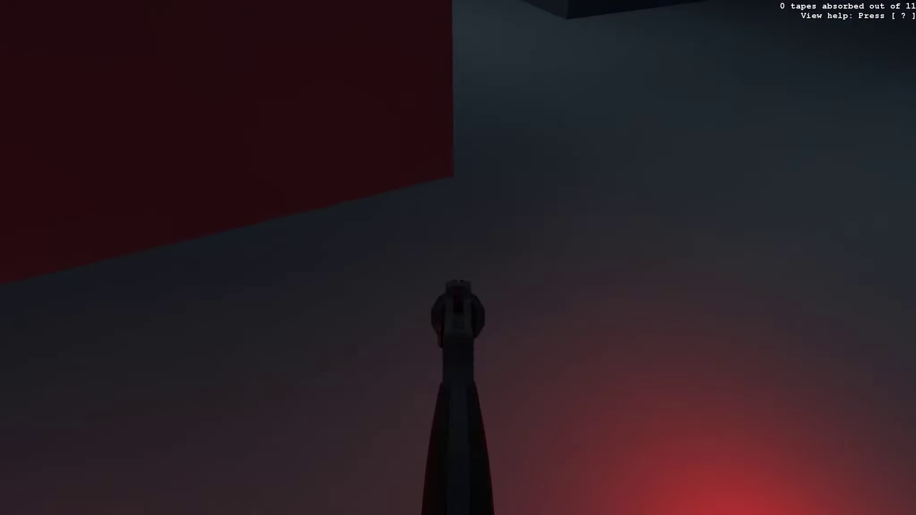
{"action": "key", "text": "w"}
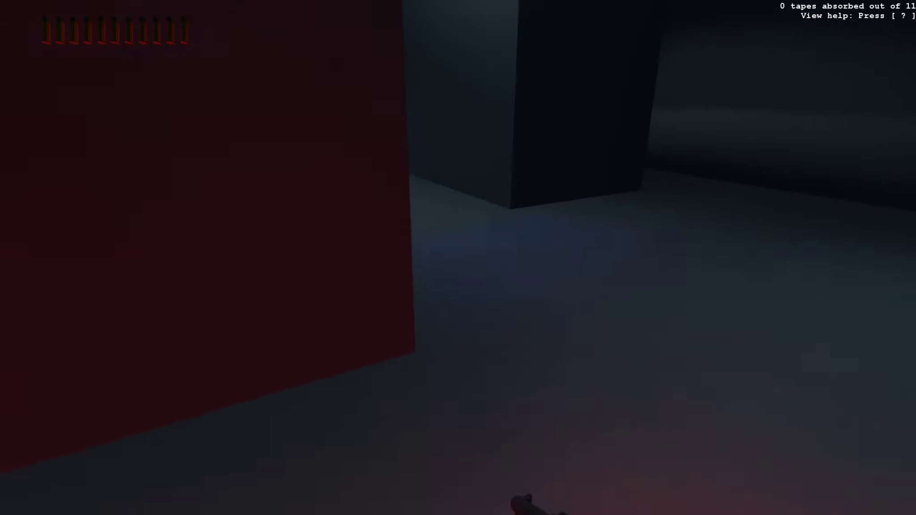
{"action": "key", "text": "r"}
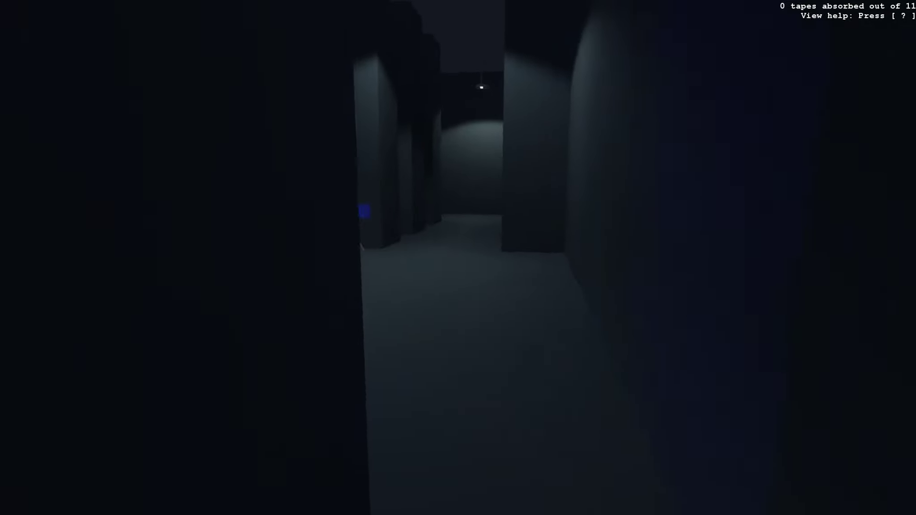
{"action": "key", "text": "w"}
{"action": "key", "text": "w"}
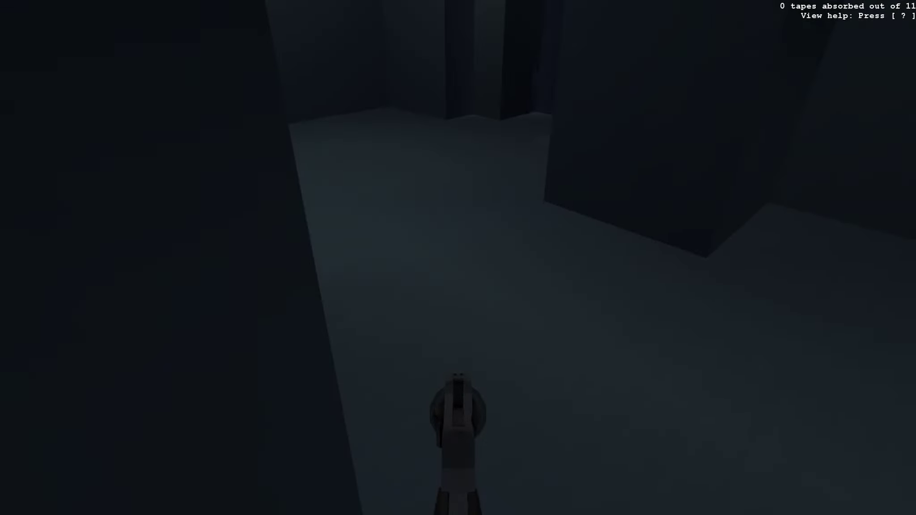
Step: Walk the dark corridor with the revolver ready, heading past the wall toward the city window
{"action": "key", "text": "w"}
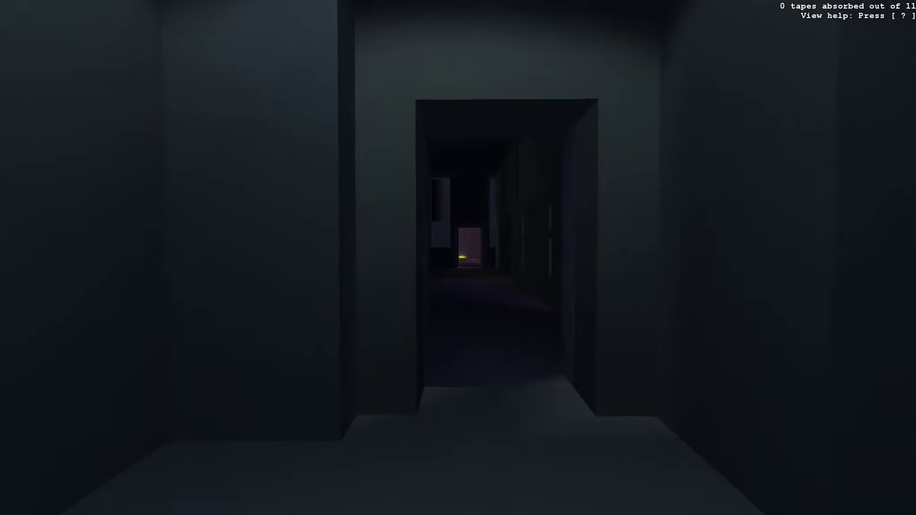
{"action": "key", "text": "w"}
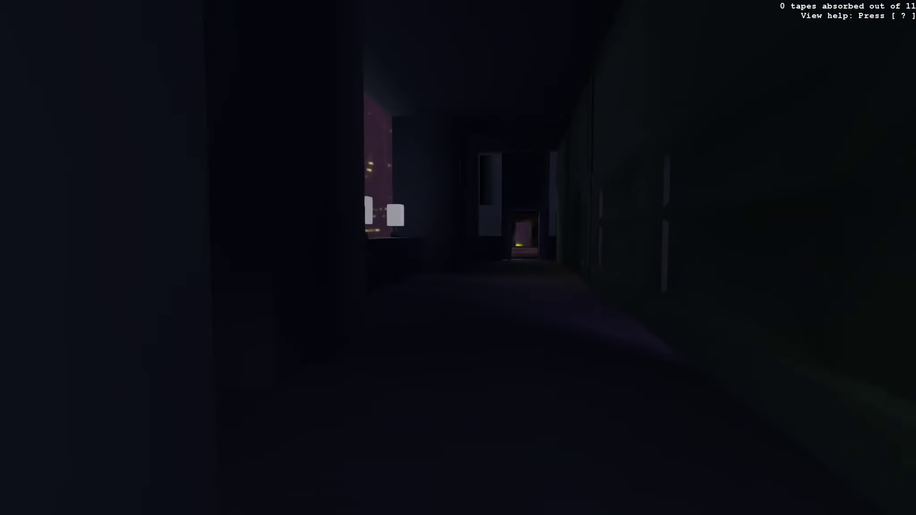
{"action": "key", "text": "w"}
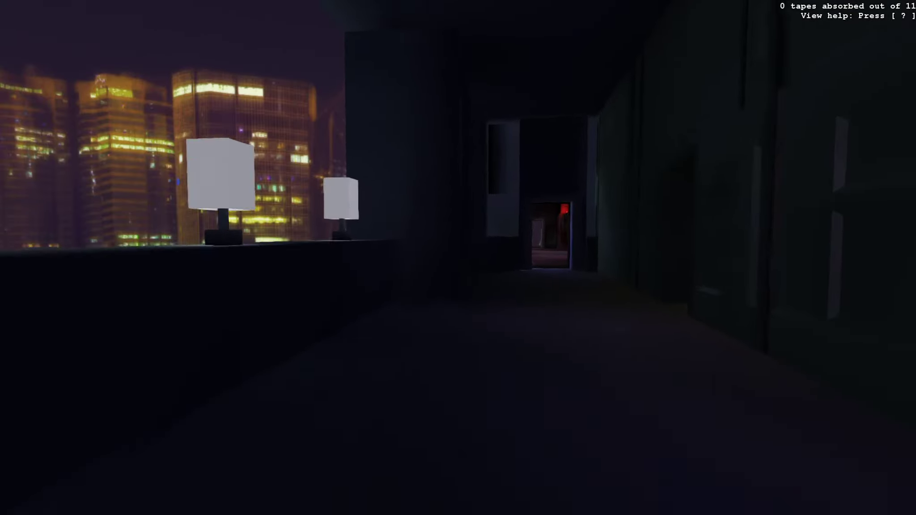
{"action": "key", "text": "w"}
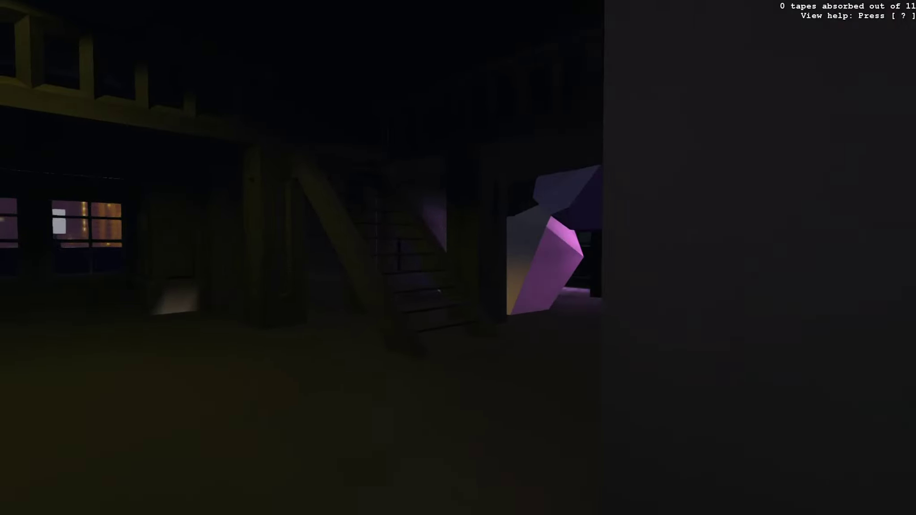
Step: Circle the room's pink and purple crystals past a turret, revolver raised, to the yellow-lit ledge
{"action": "key", "text": "w"}
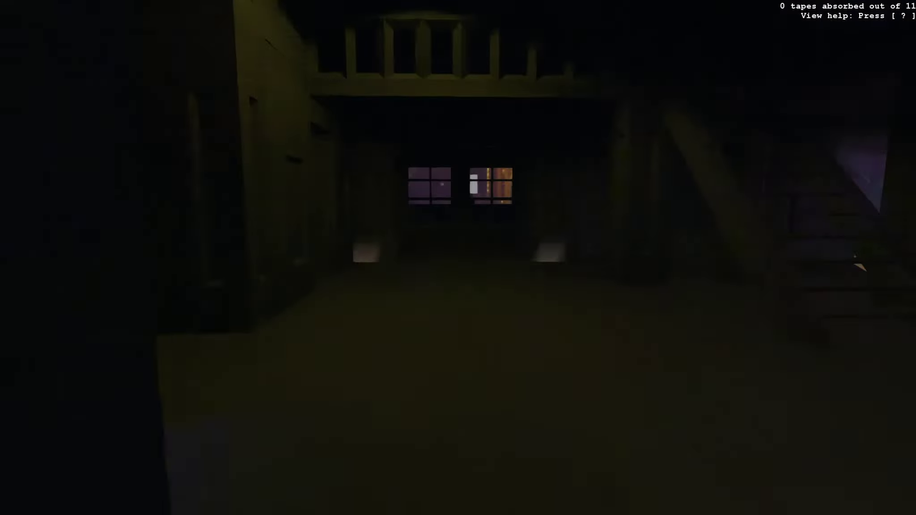
{"action": "key", "text": "w"}
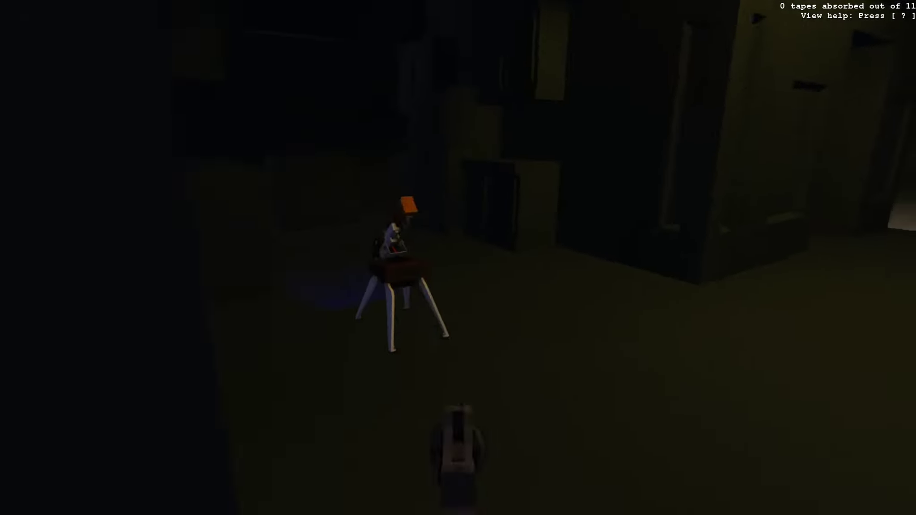
{"action": "key", "text": "w"}
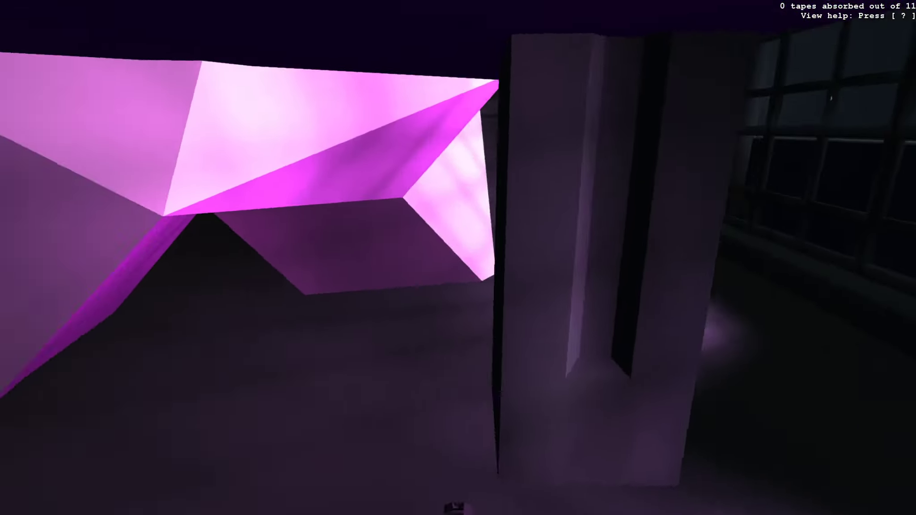
{"action": "key", "text": "w"}
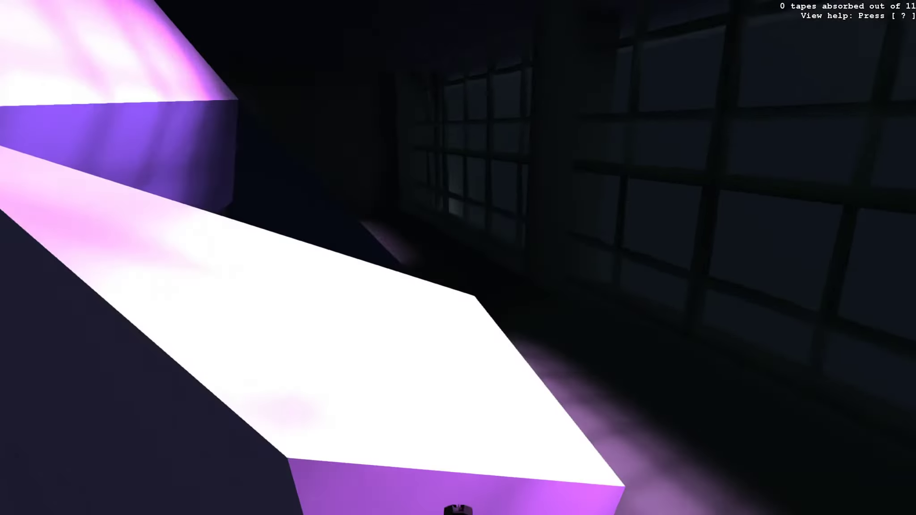
{"action": "key", "text": "w"}
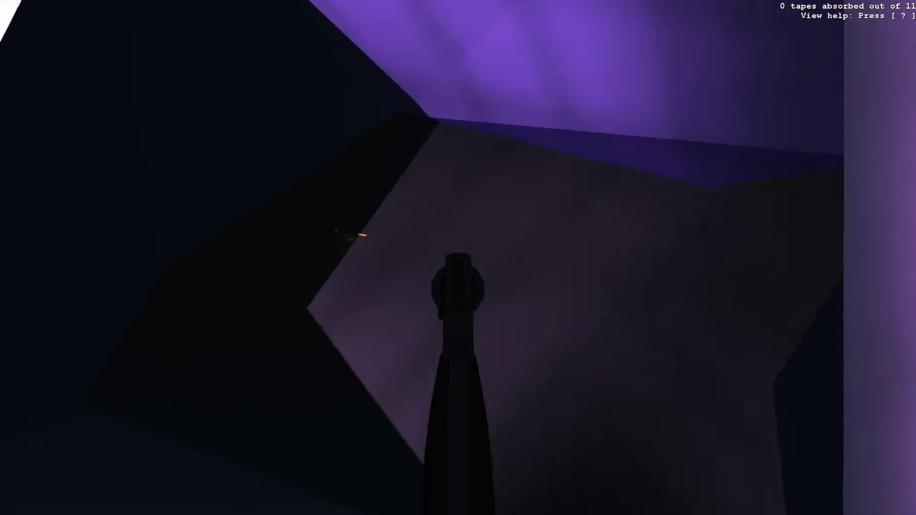
{"action": "key", "text": "w"}
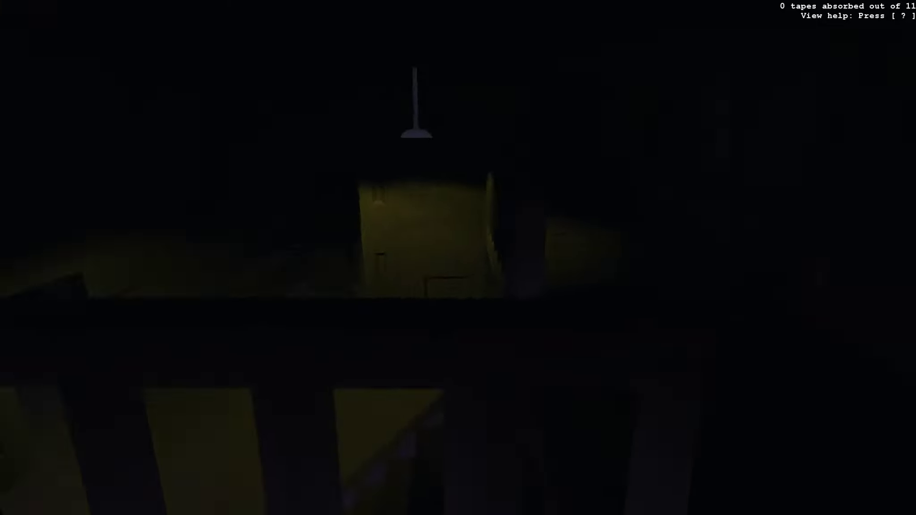
Step: Cross the dark room to the red hall's doorway, peeking in and backing off for cover
{"action": "key", "text": "w"}
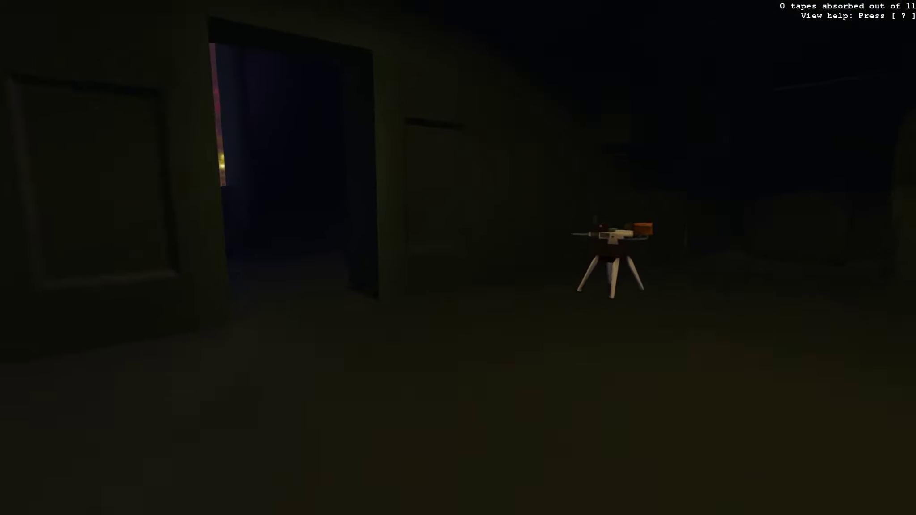
{"action": "key", "text": "w"}
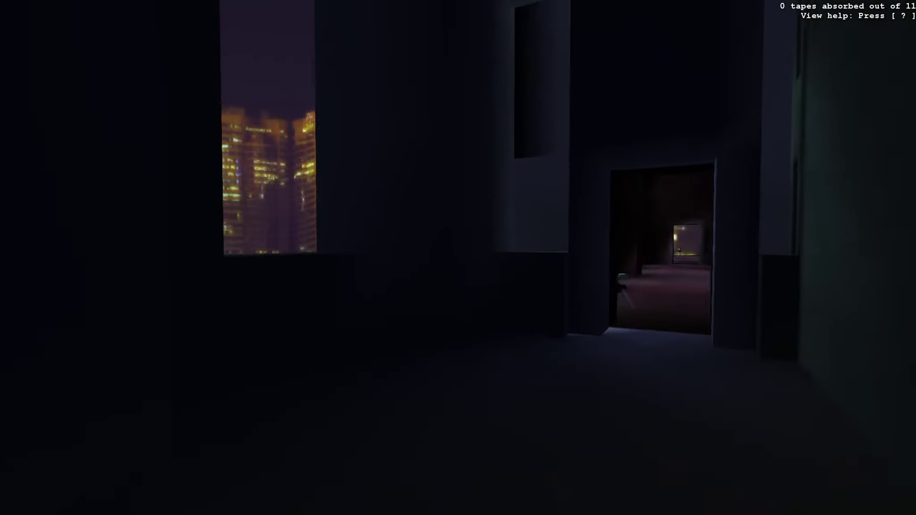
{"action": "key", "text": "w"}
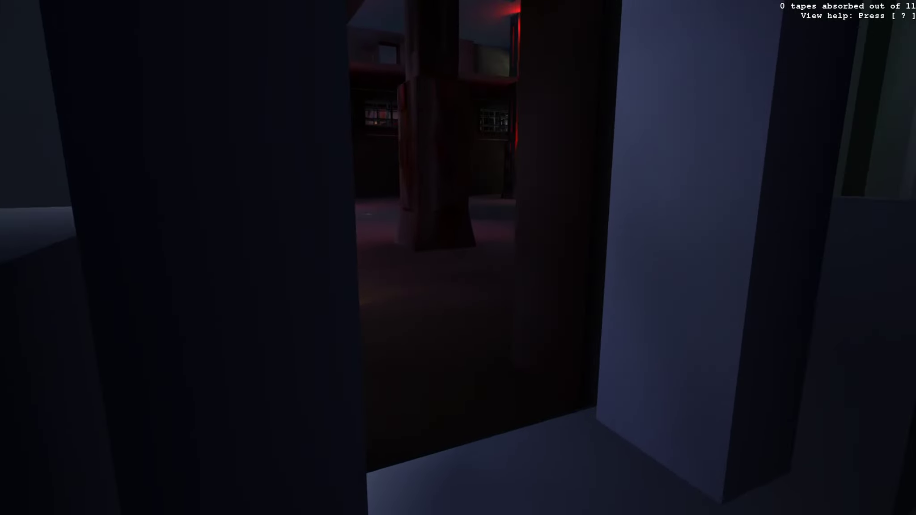
{"action": "key", "text": "w"}
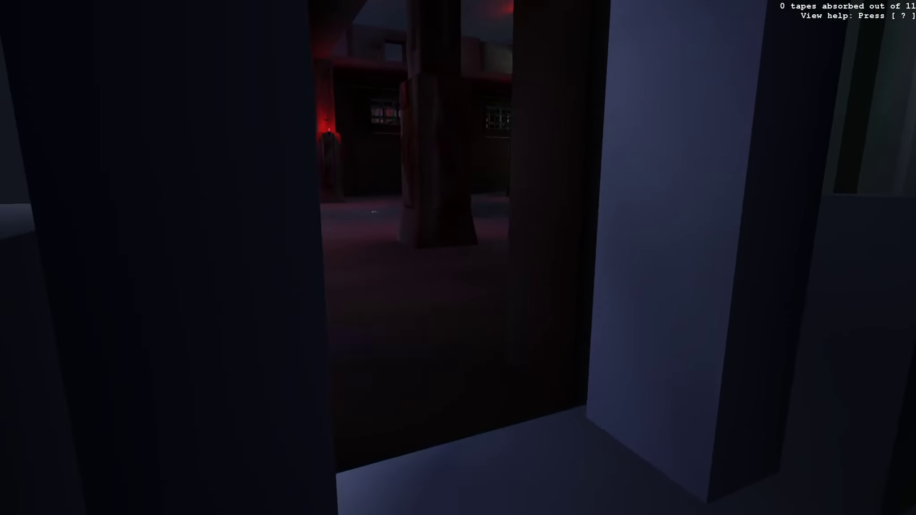
{"action": "key", "text": "s"}
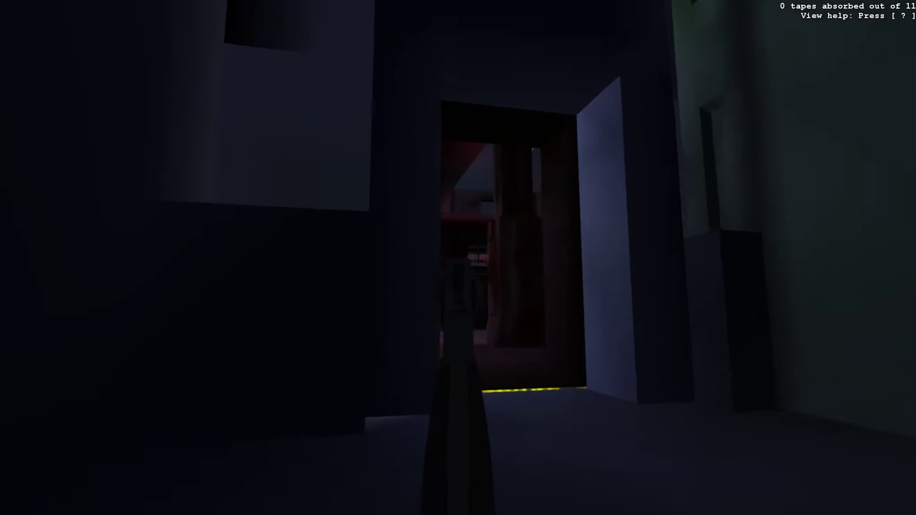
{"action": "key", "text": "w"}
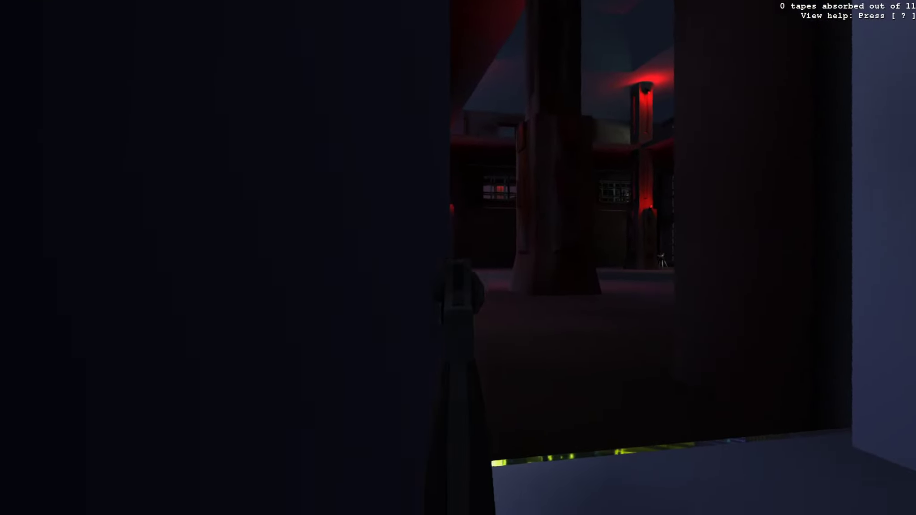
{"action": "key", "text": "w"}
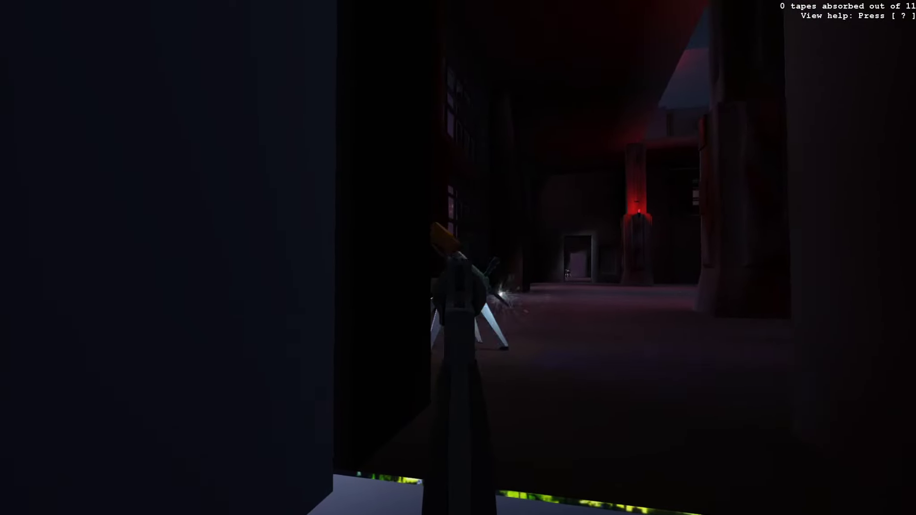
{"action": "key", "text": "w"}
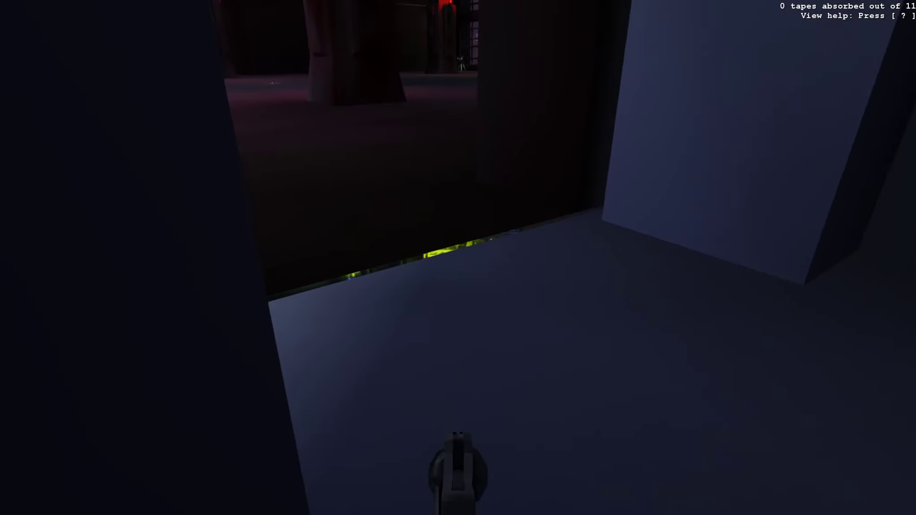
{"action": "key", "text": "w"}
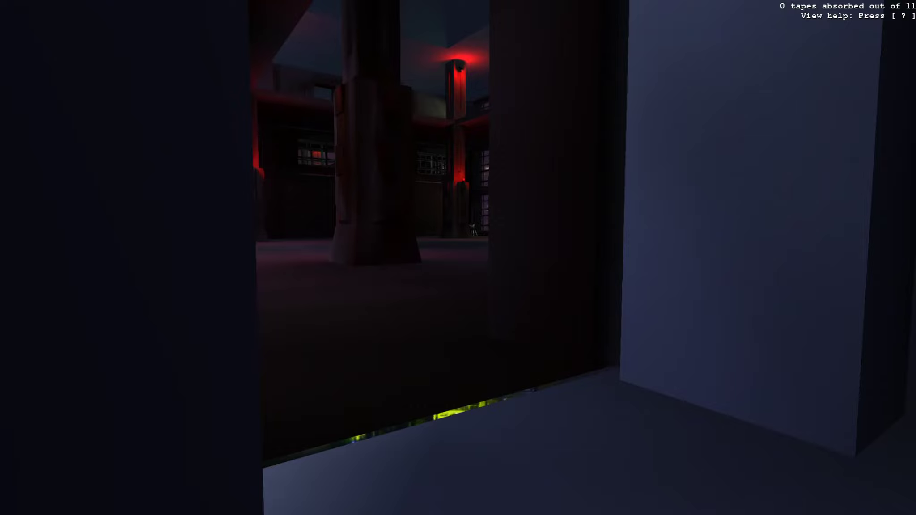
Step: Raise the revolver, fire into the red-lit hall, and move inside past the wall edge
{"action": "key", "text": "2"}
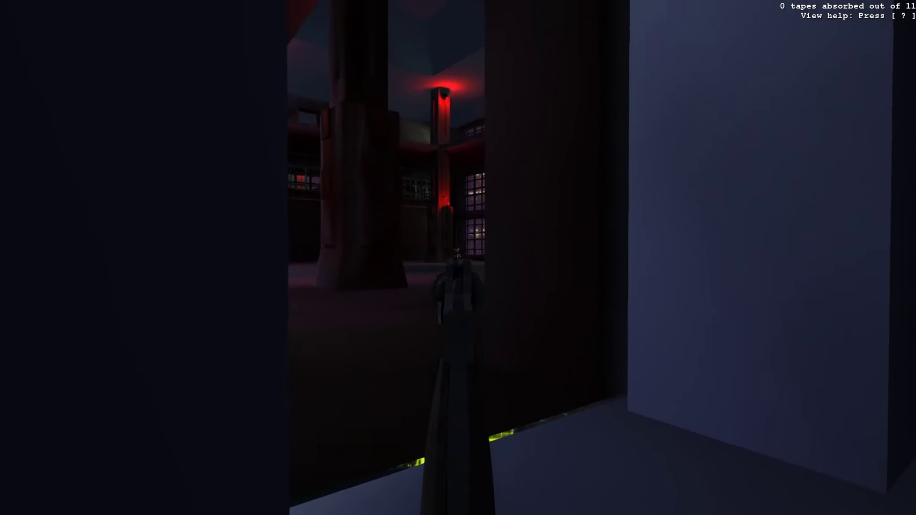
{"action": "left_click", "coordinate": [459, 258]}
{"action": "key", "text": "w"}
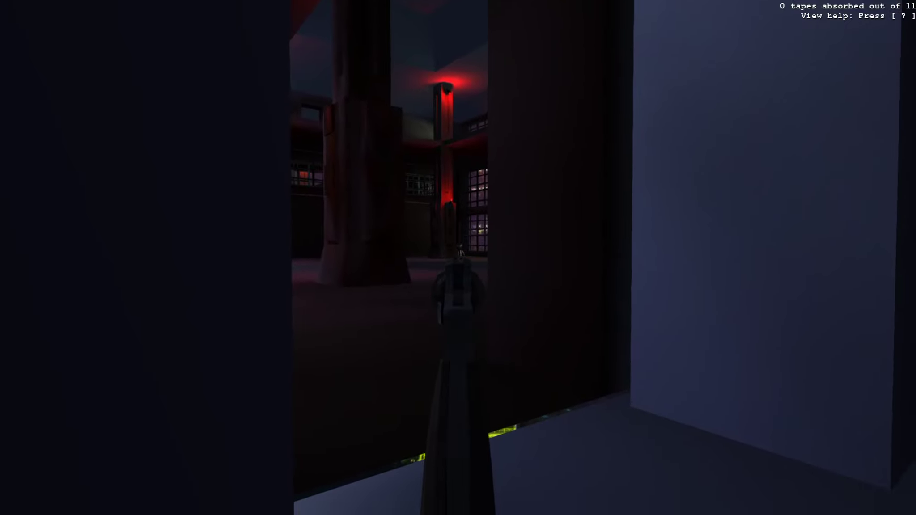
{"action": "key", "text": "w"}
{"action": "key", "text": "d"}
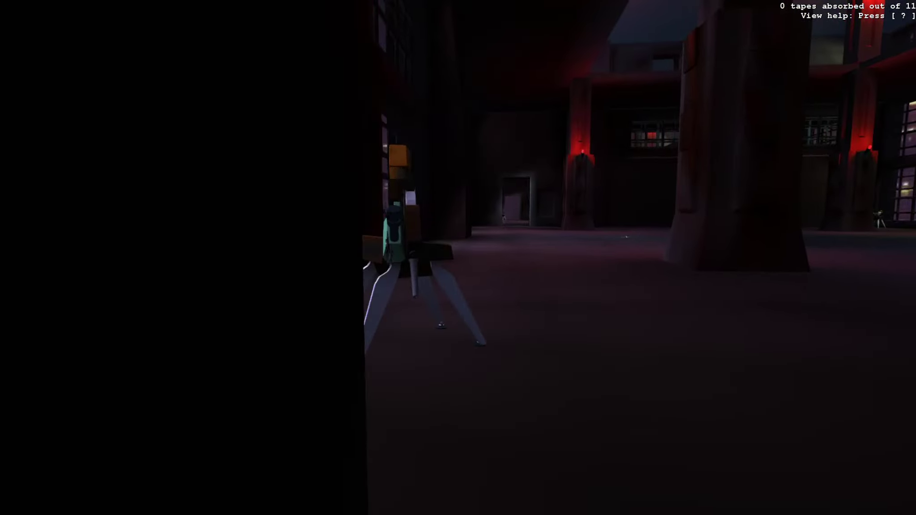
{"action": "key", "text": "w"}
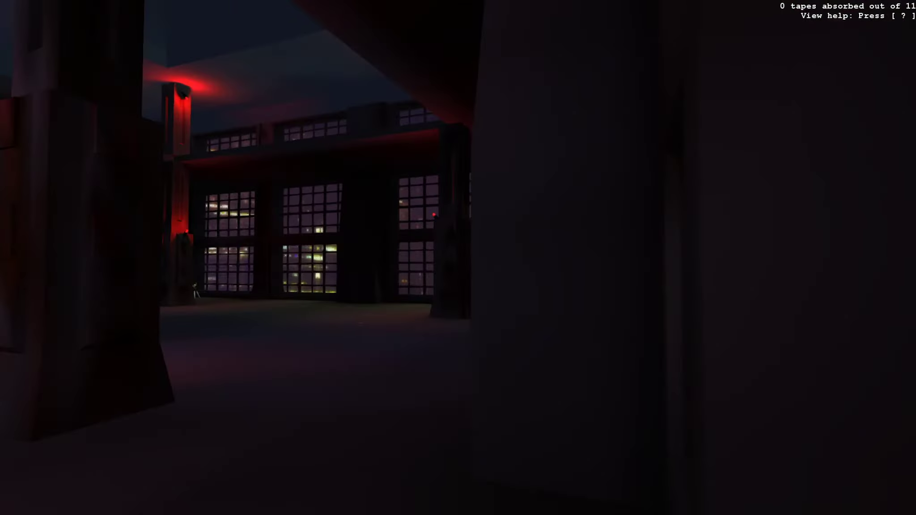
{"action": "key", "text": "w"}
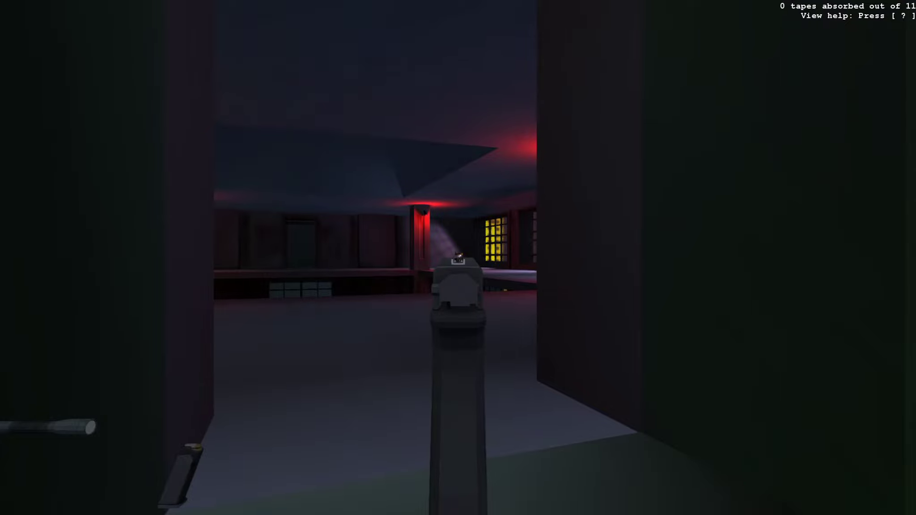
Step: Fire two shots at the turret across the red-lit room, aiming down sights between them
{"action": "left_click", "coordinate": [458, 257]}
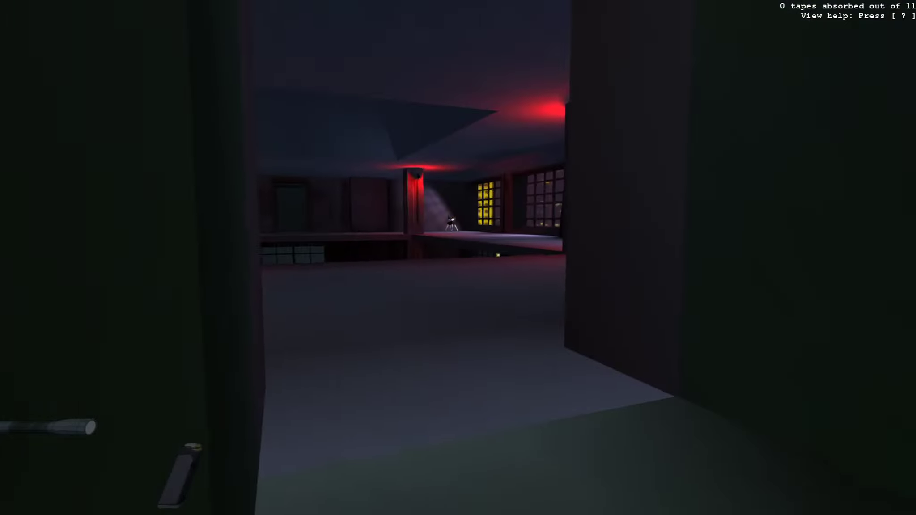
{"action": "right_click", "coordinate": [458, 258]}
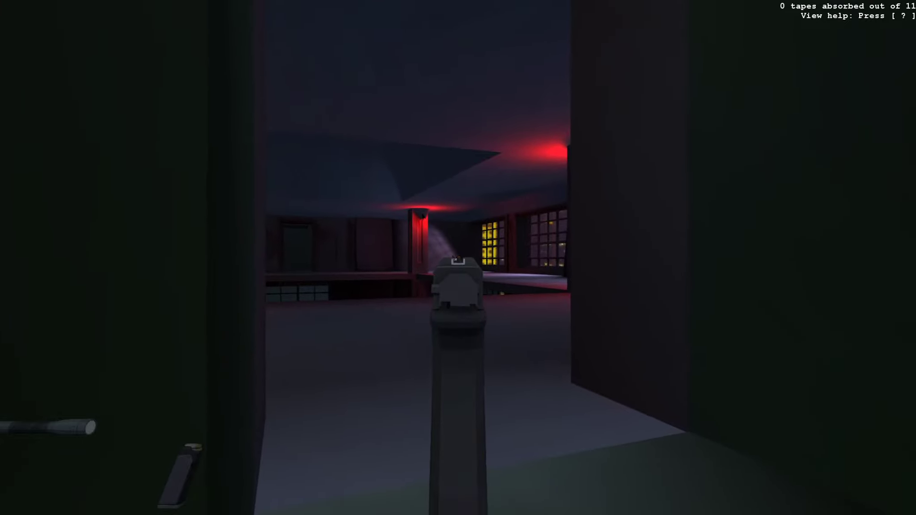
{"action": "left_click", "coordinate": [458, 258]}
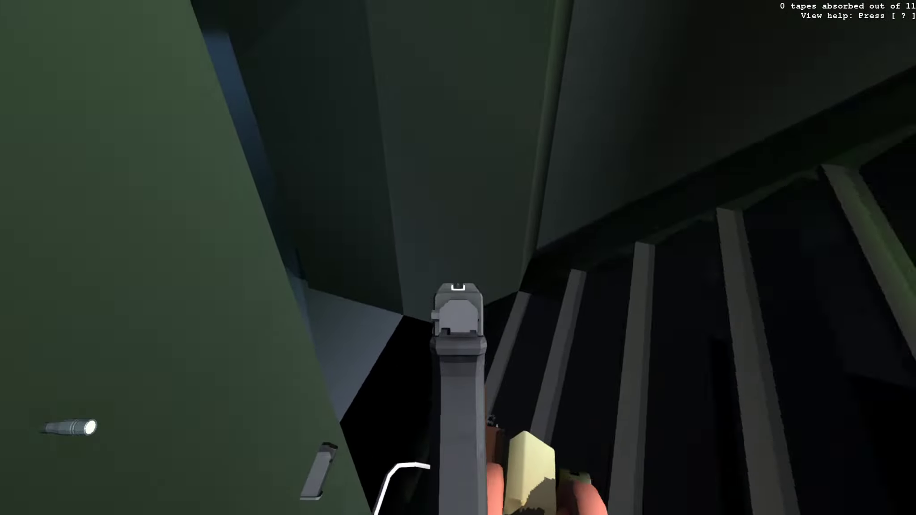
Step: Fire three pistol shots at the drone hovering overhead in the stairwell
{"action": "left_click", "coordinate": [458, 257]}
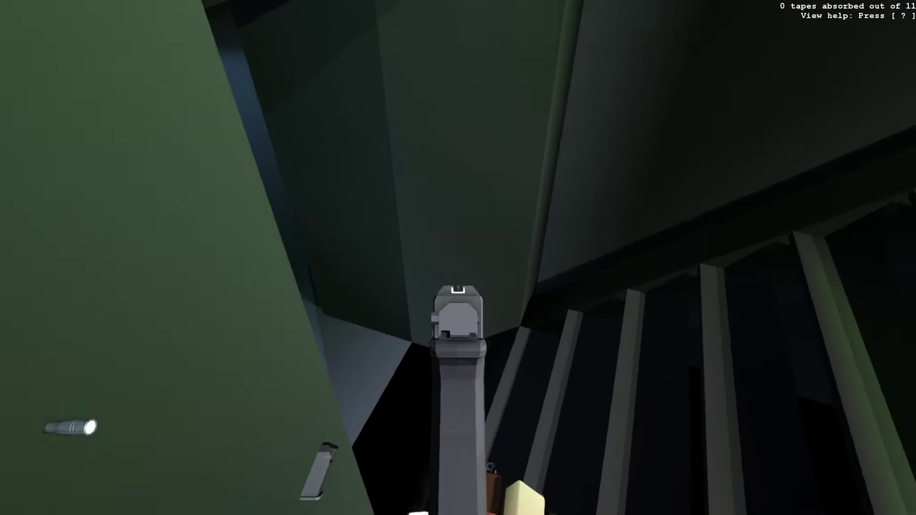
{"action": "left_click", "coordinate": [459, 257]}
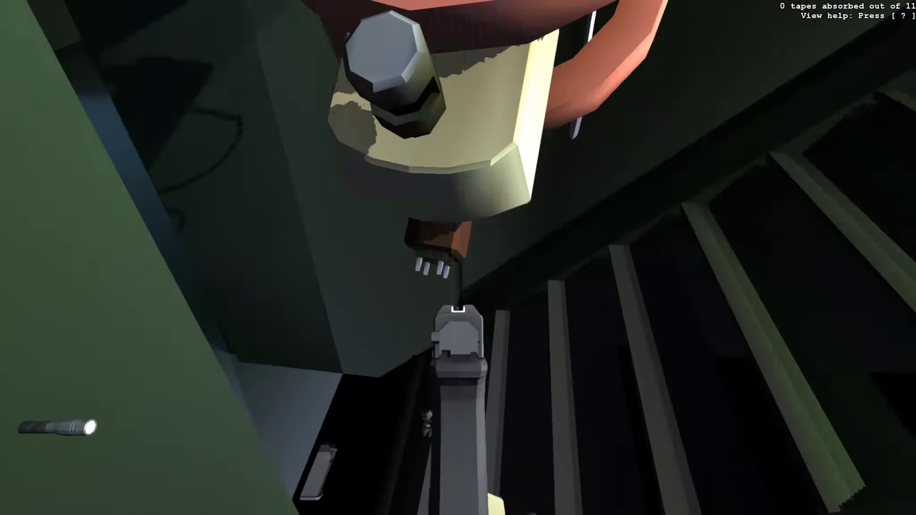
{"action": "left_click", "coordinate": [458, 258]}
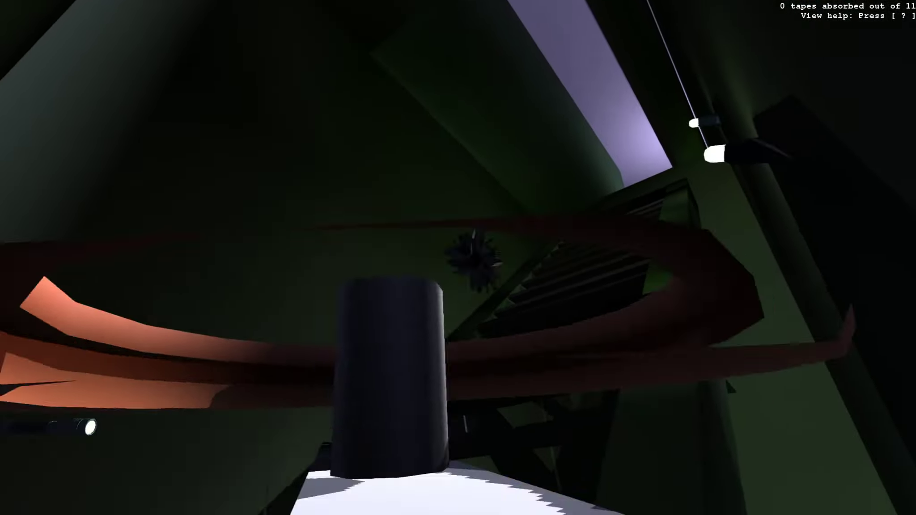
Step: Circle the drone in the stairwell with the pistol aimed at it, then return toward the stairs
{"action": "key", "text": "w"}
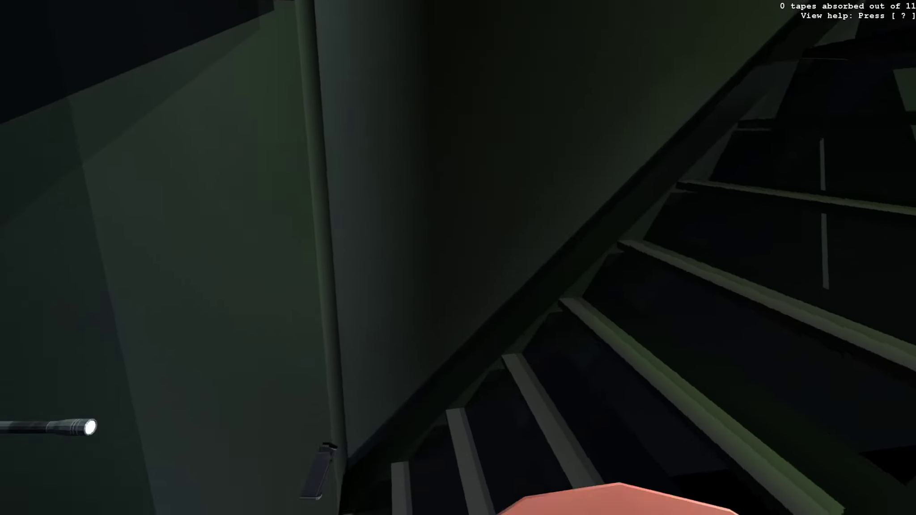
{"action": "key", "text": "w"}
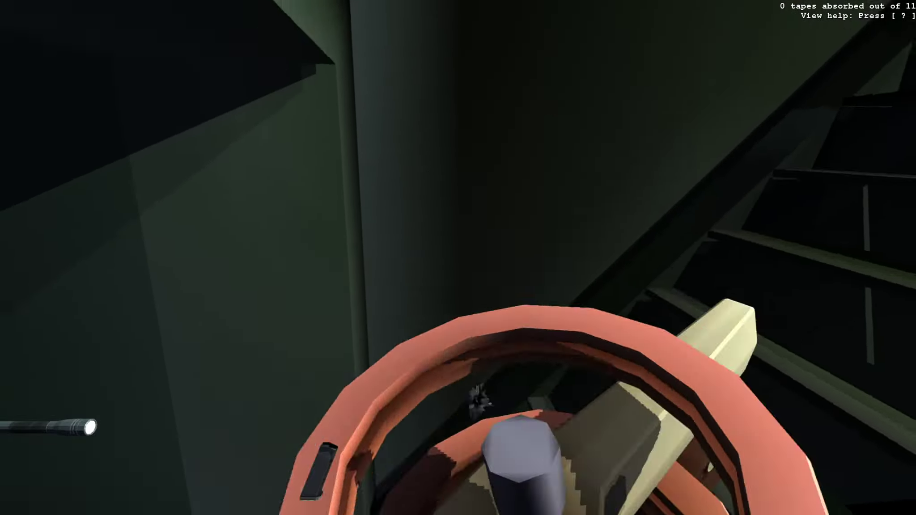
{"action": "right_click", "coordinate": [458, 258]}
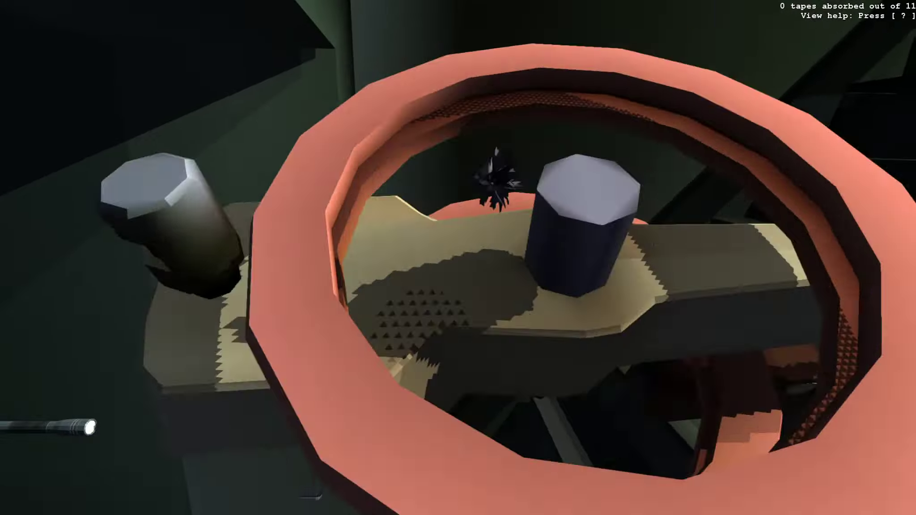
{"action": "key", "text": "w"}
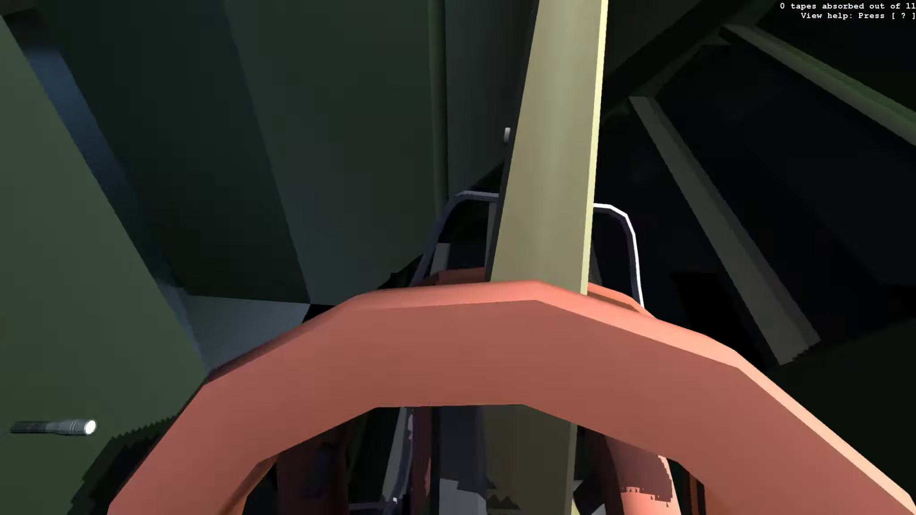
{"action": "right_click", "coordinate": [459, 257]}
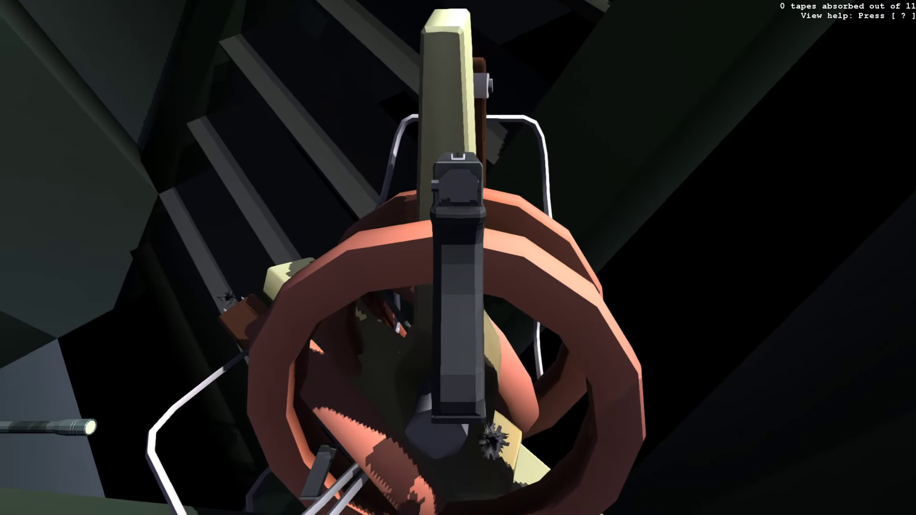
{"action": "key", "text": "w"}
{"action": "key", "text": "w"}
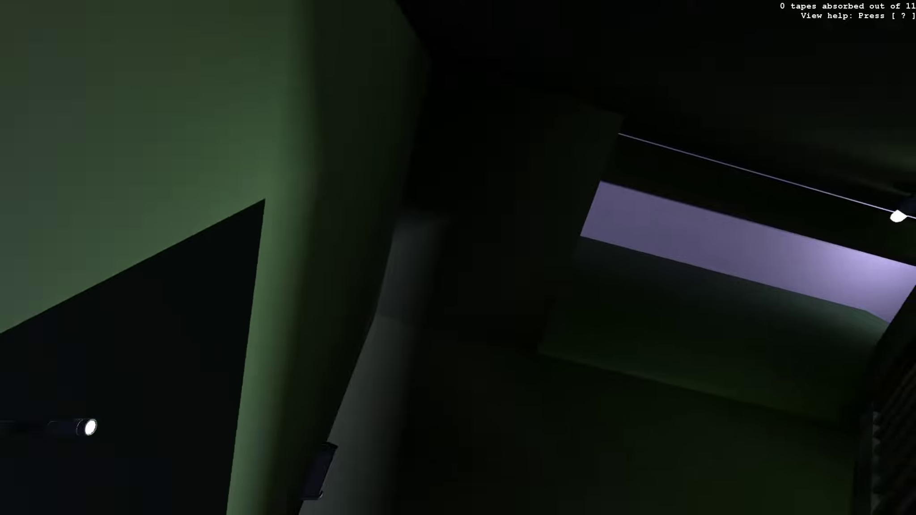
{"action": "key", "text": "w"}
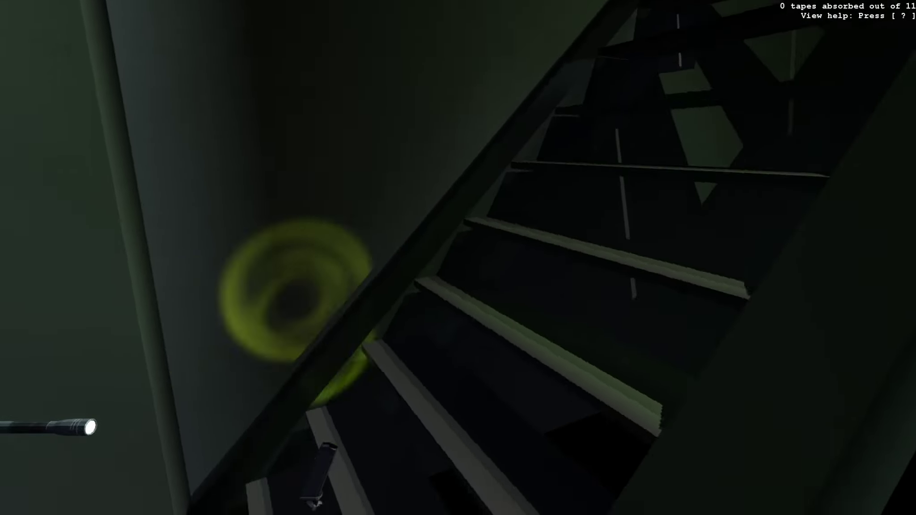
{"action": "key", "text": "w"}
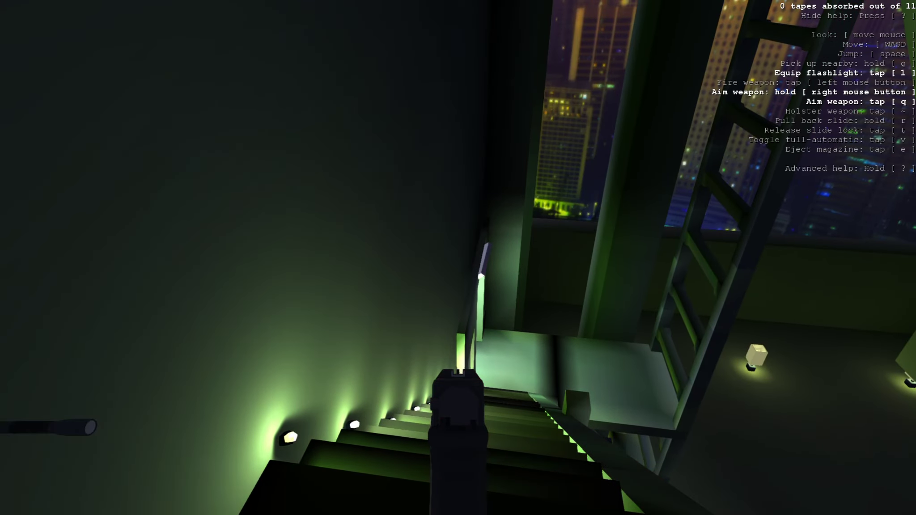
Step: Hide the controls help, then walk down the green-lit stairs into the dim corridor
{"action": "key", "text": "question"}
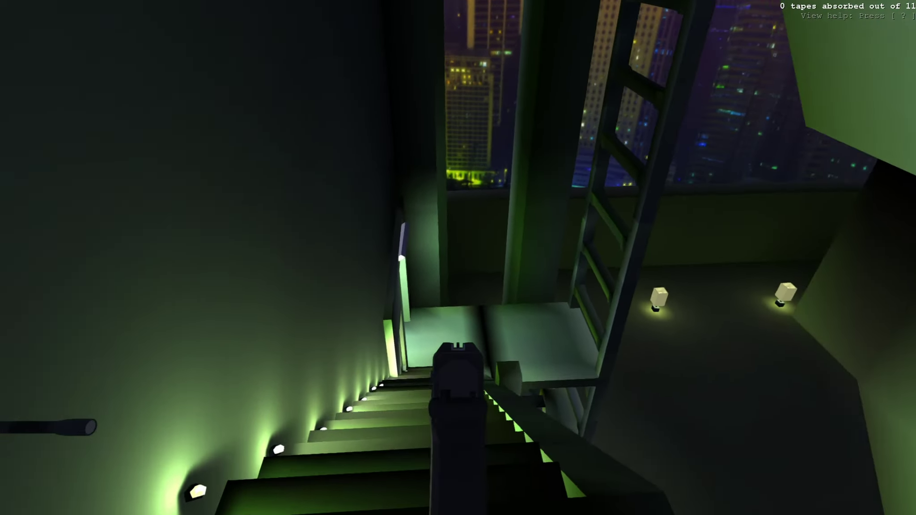
{"action": "key", "text": "w"}
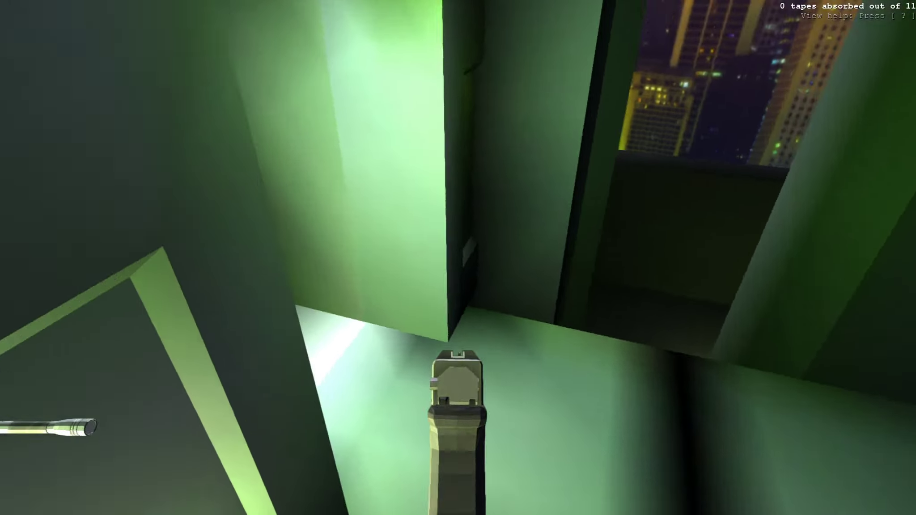
{"action": "key", "text": "w"}
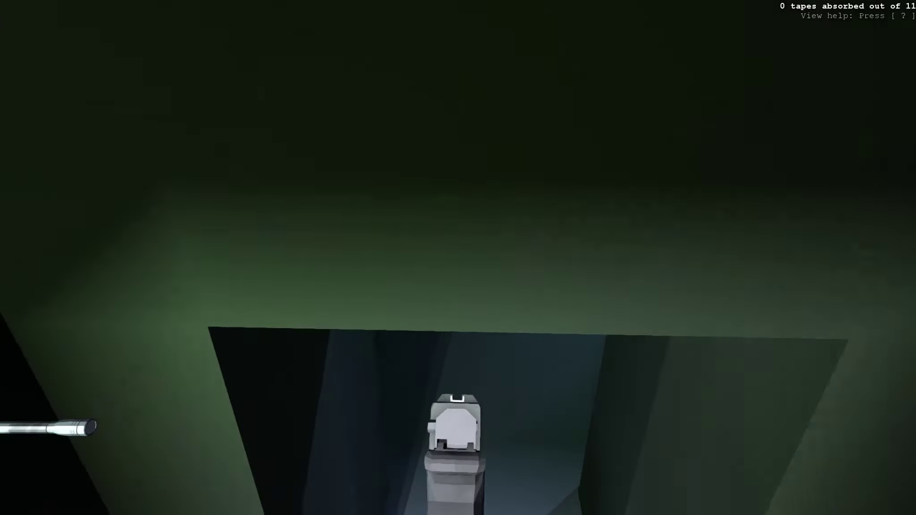
{"action": "key", "text": "w"}
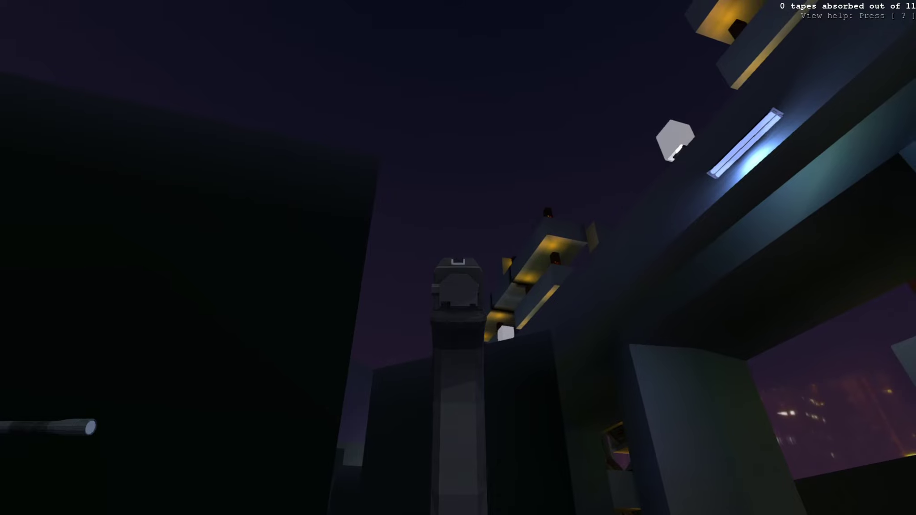
Step: Walk through the outdoor passage toward the sparking drone between the green walls
{"action": "key", "text": "w"}
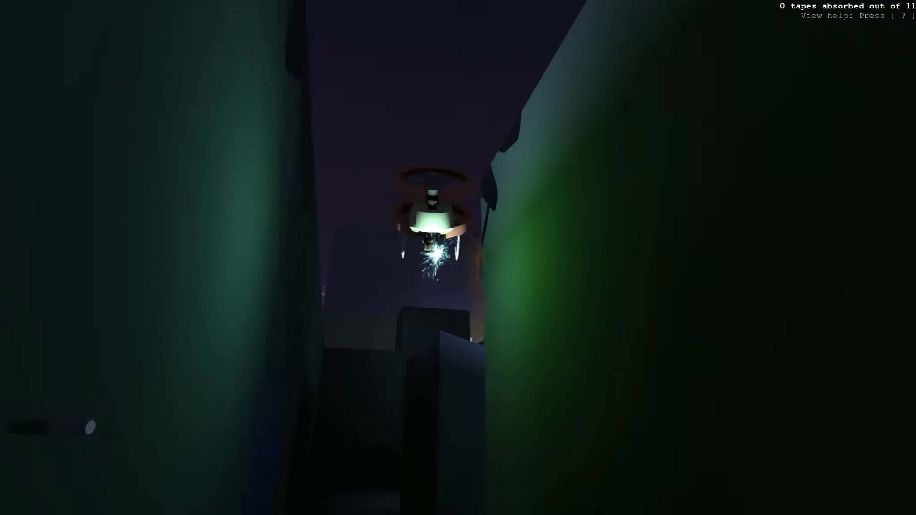
{"action": "key", "text": "w"}
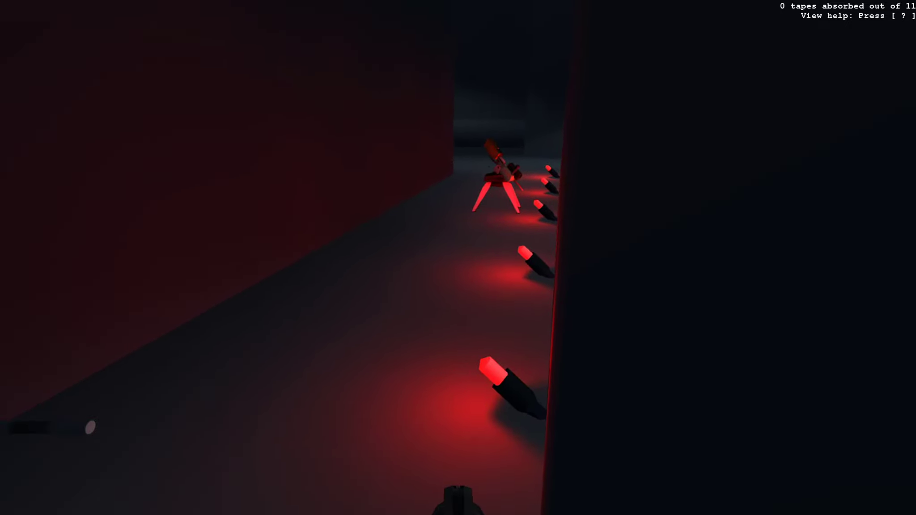
Step: Pause the game with Escape to show the options menu over the red-lit passage
{"action": "key", "text": "Escape"}
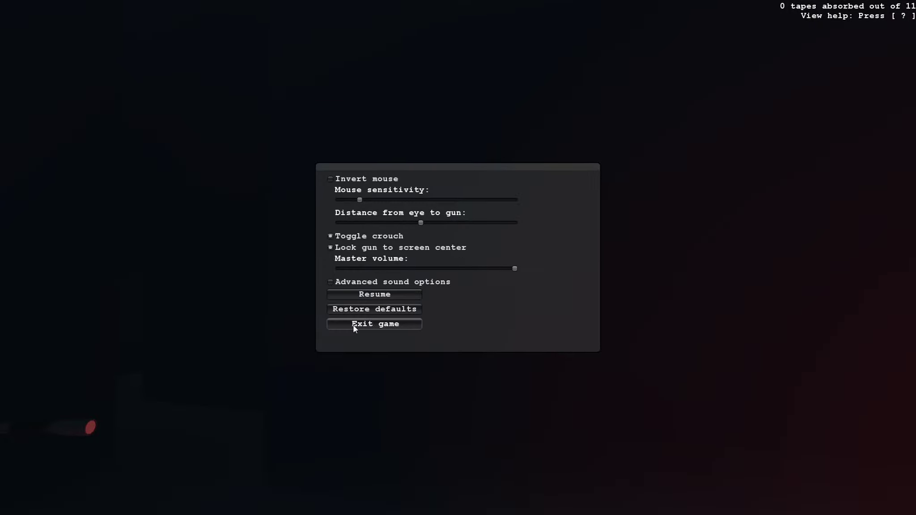